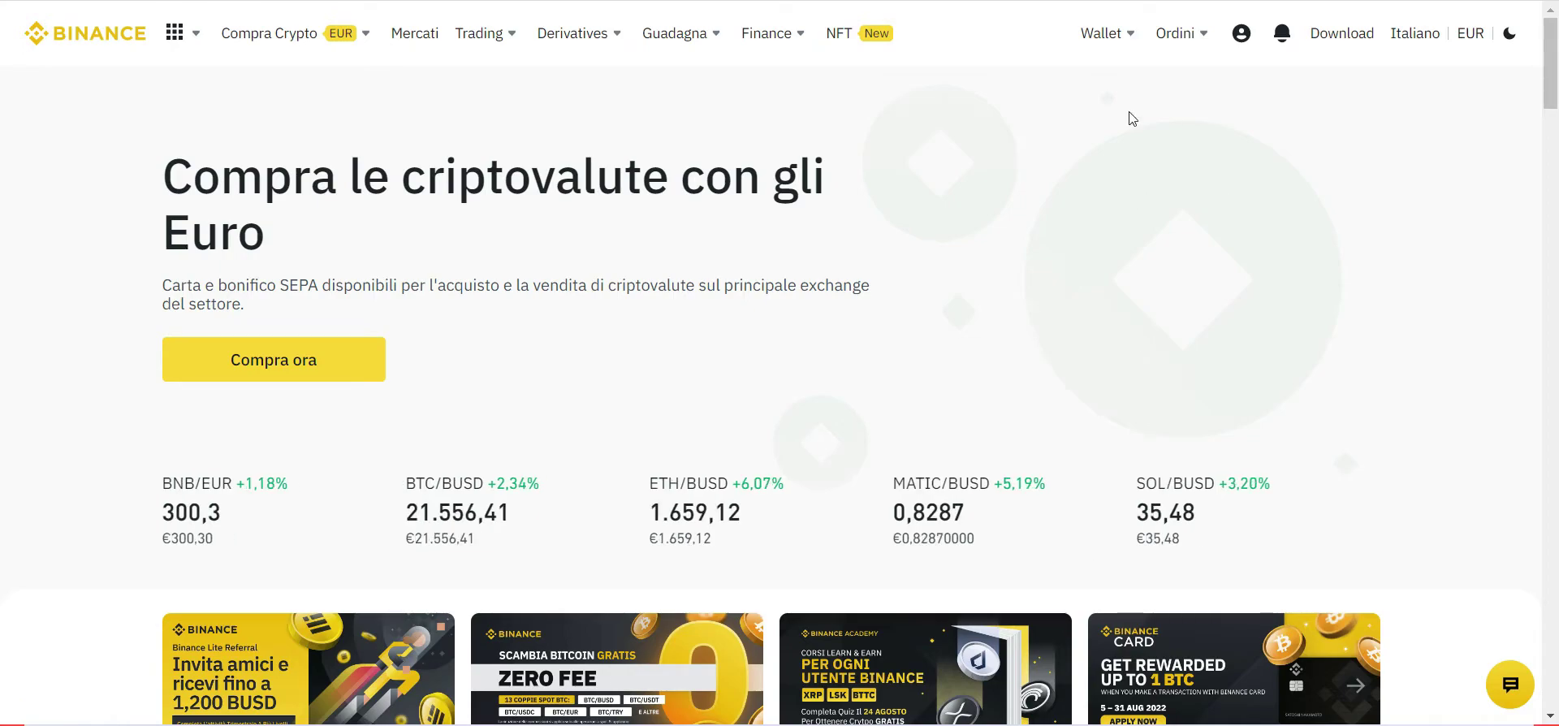
# Open a crypto withdrawal from the main Binance account wallet and select USDT as the coin
pyautogui.moveTo(1116, 44)
pyautogui.click(1139, 163)
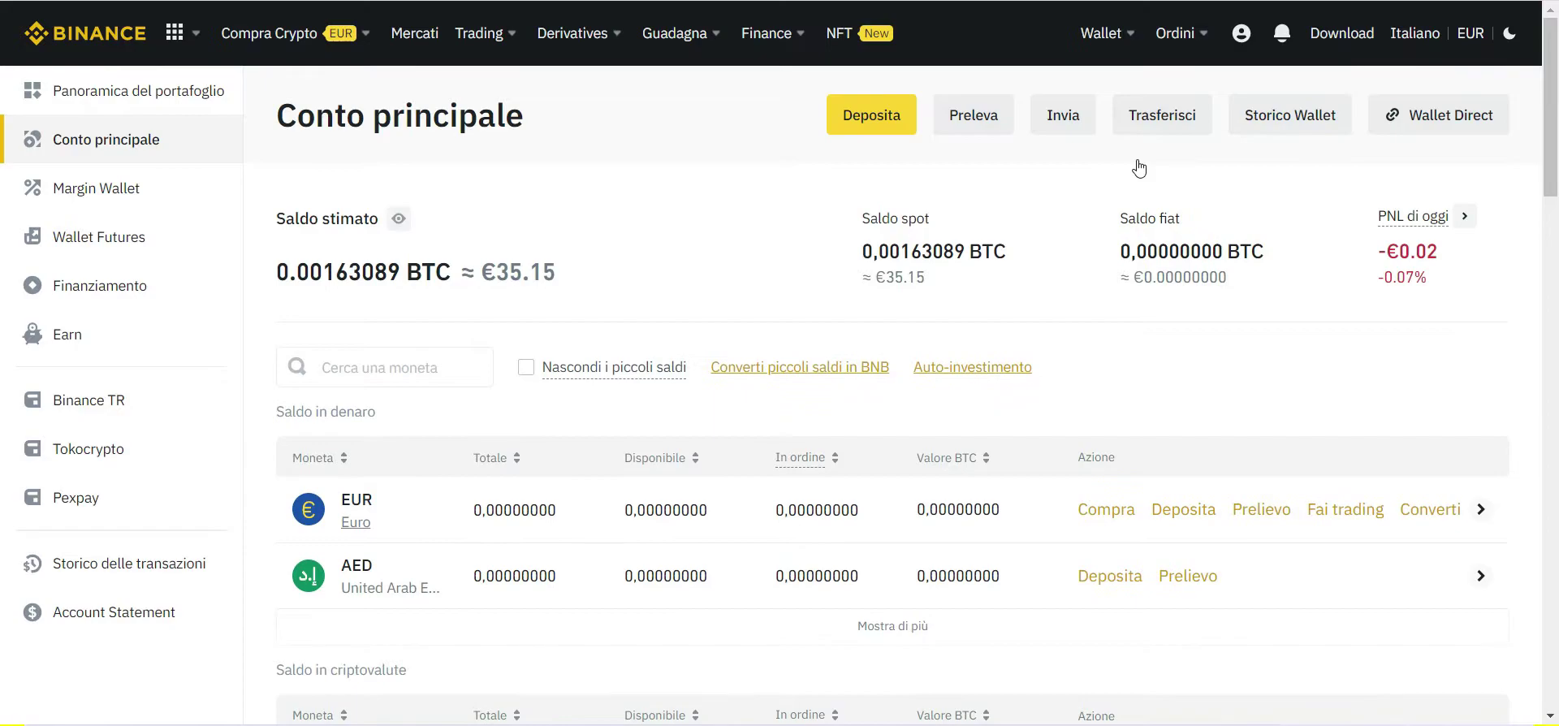
pyautogui.click(992, 133)
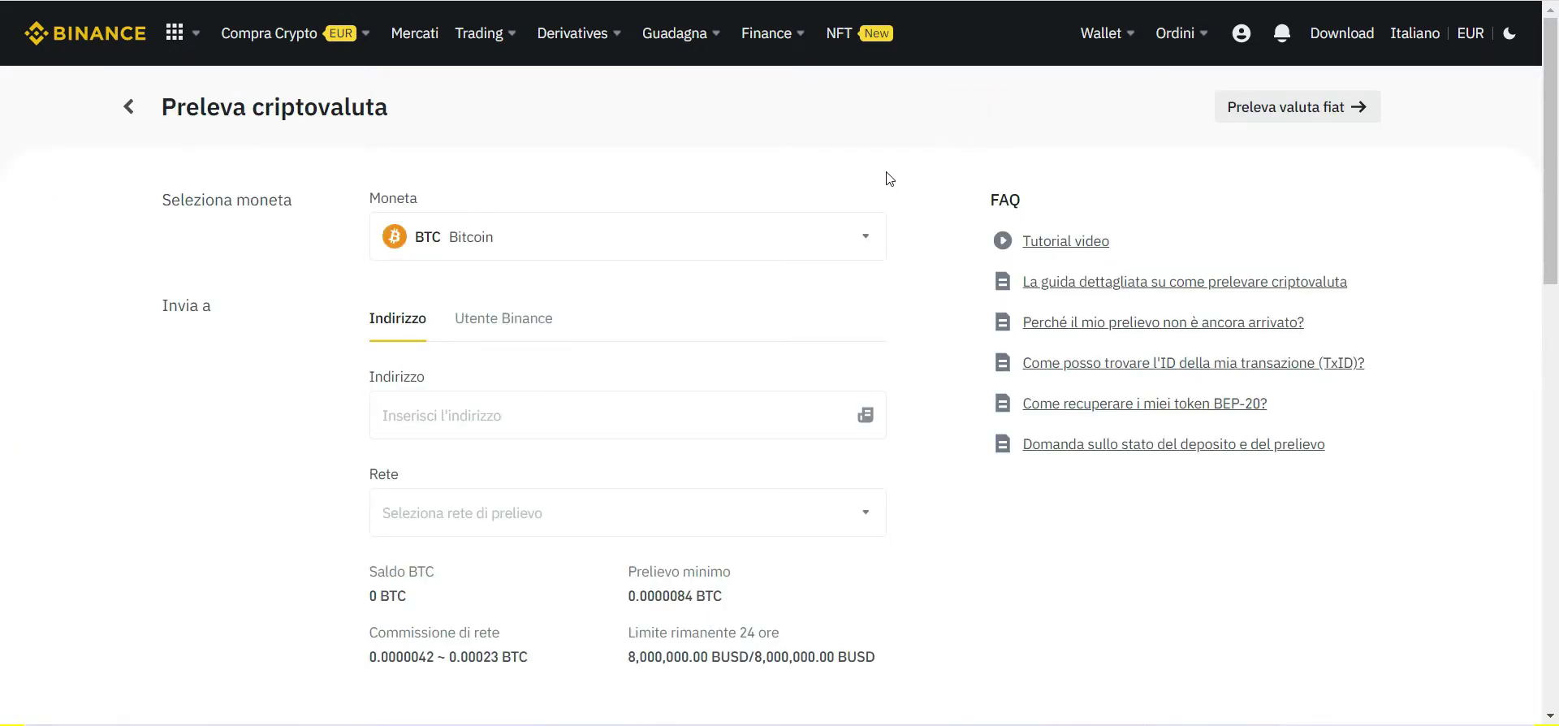
pyautogui.click(827, 241)
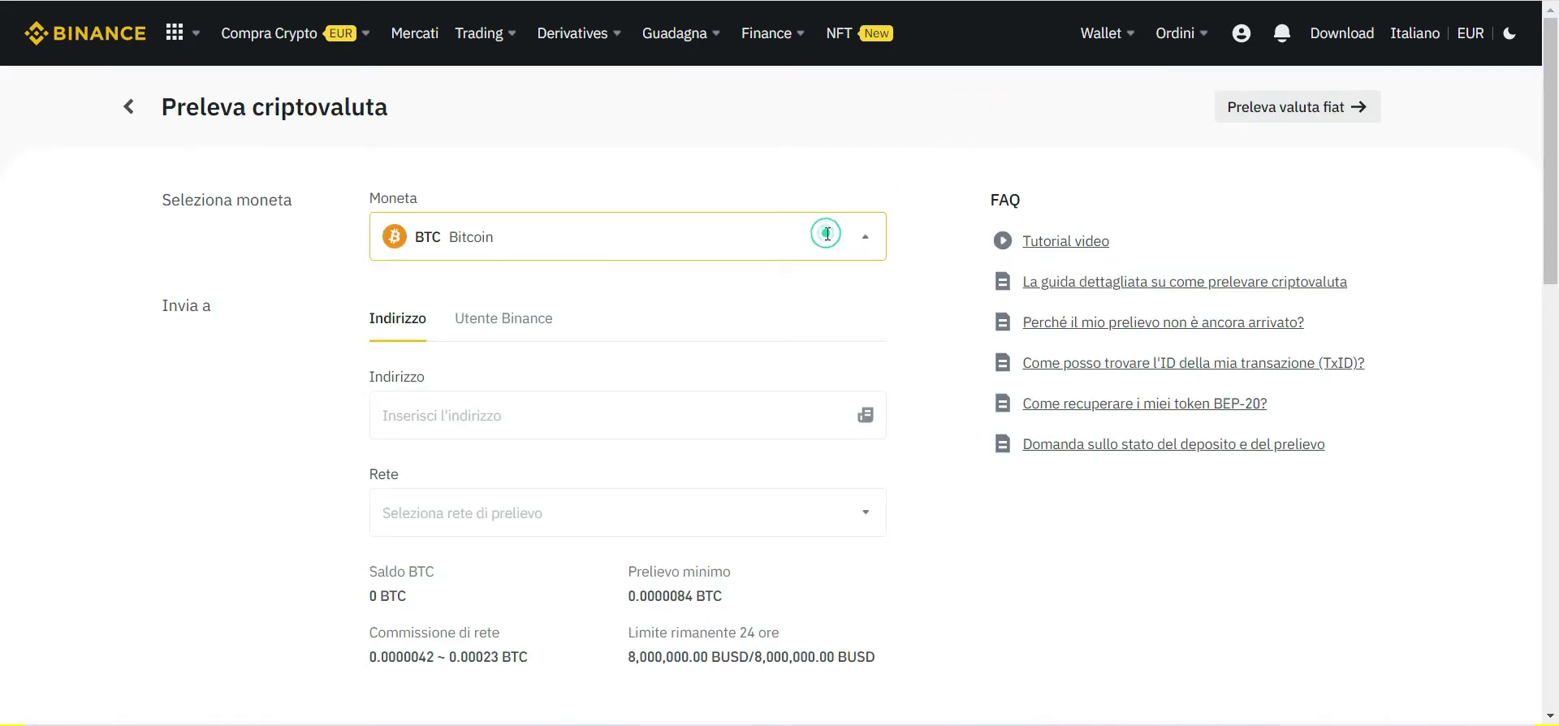
pyautogui.click(836, 284)
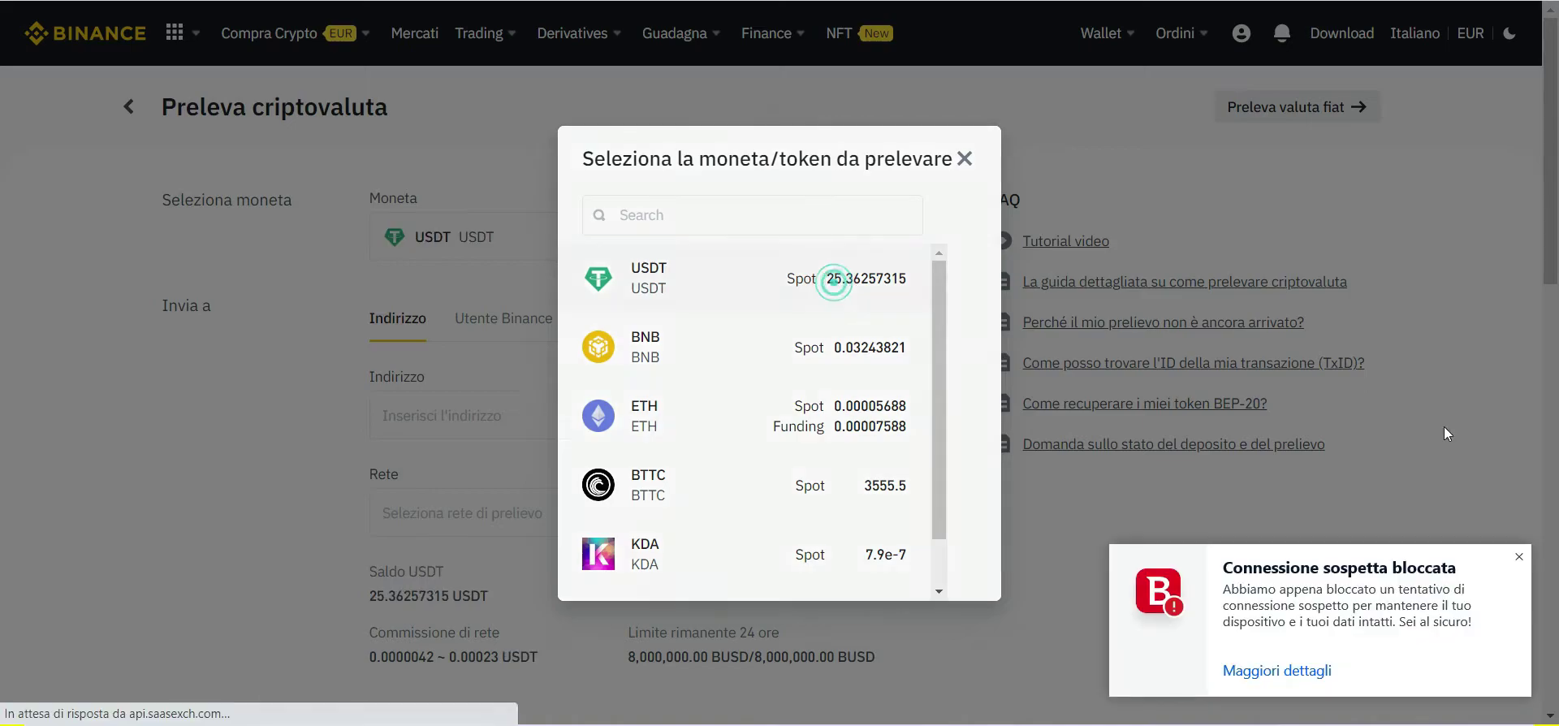
pyautogui.scroll(-1, 960, 418)
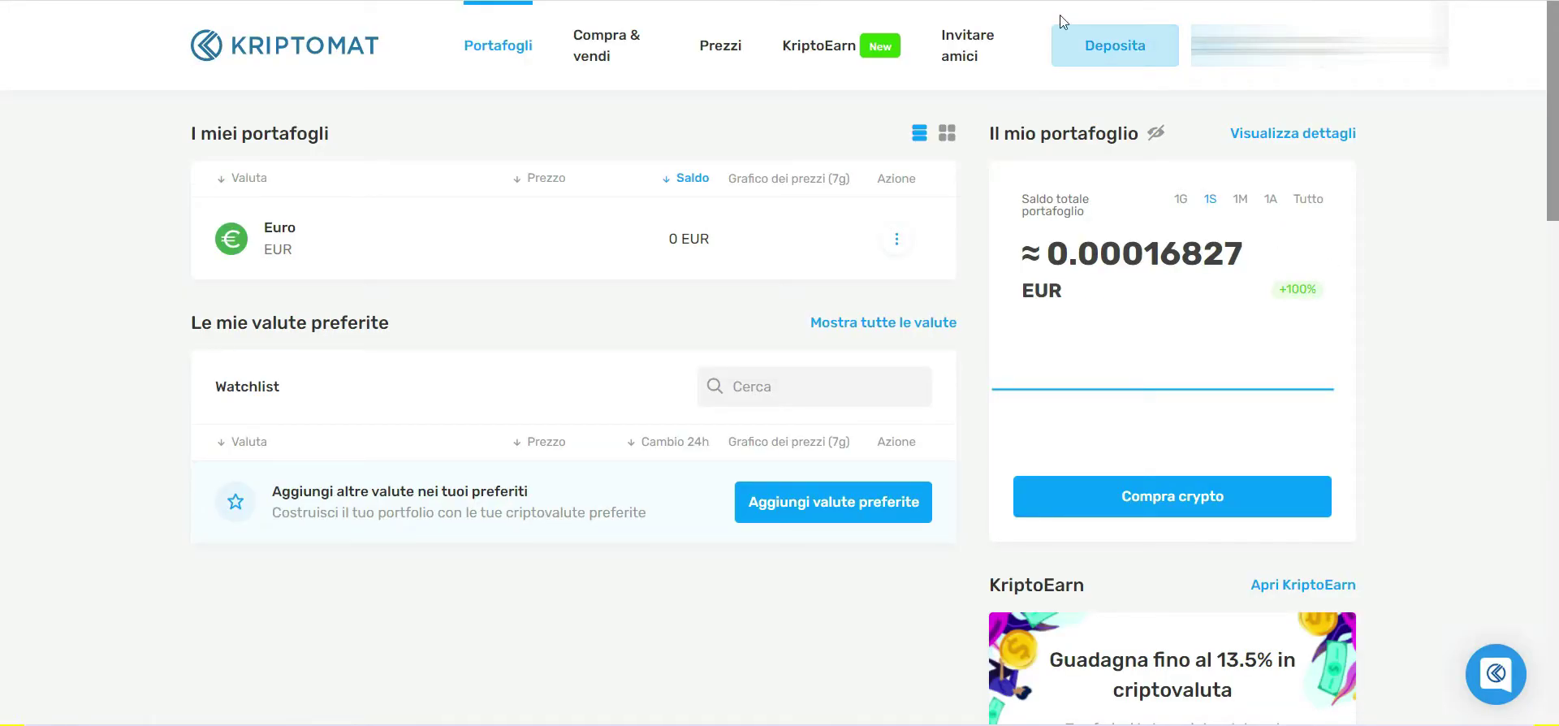
# Switch to Kriptomat, start a cryptocurrency deposit for Tether (USDT), and open its network choices
pyautogui.click(1115, 45)
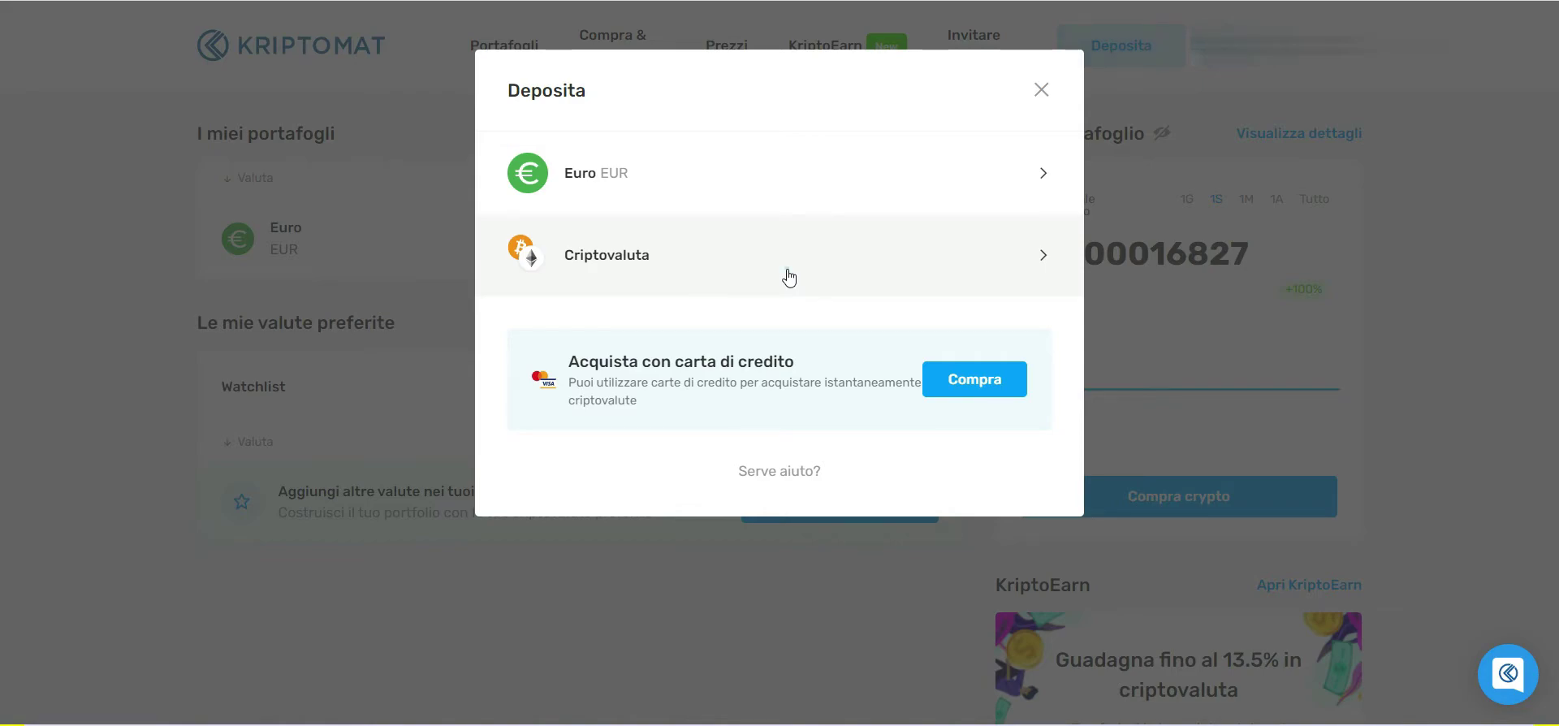
pyautogui.click(790, 278)
pyautogui.scroll(-1, 830, 288)
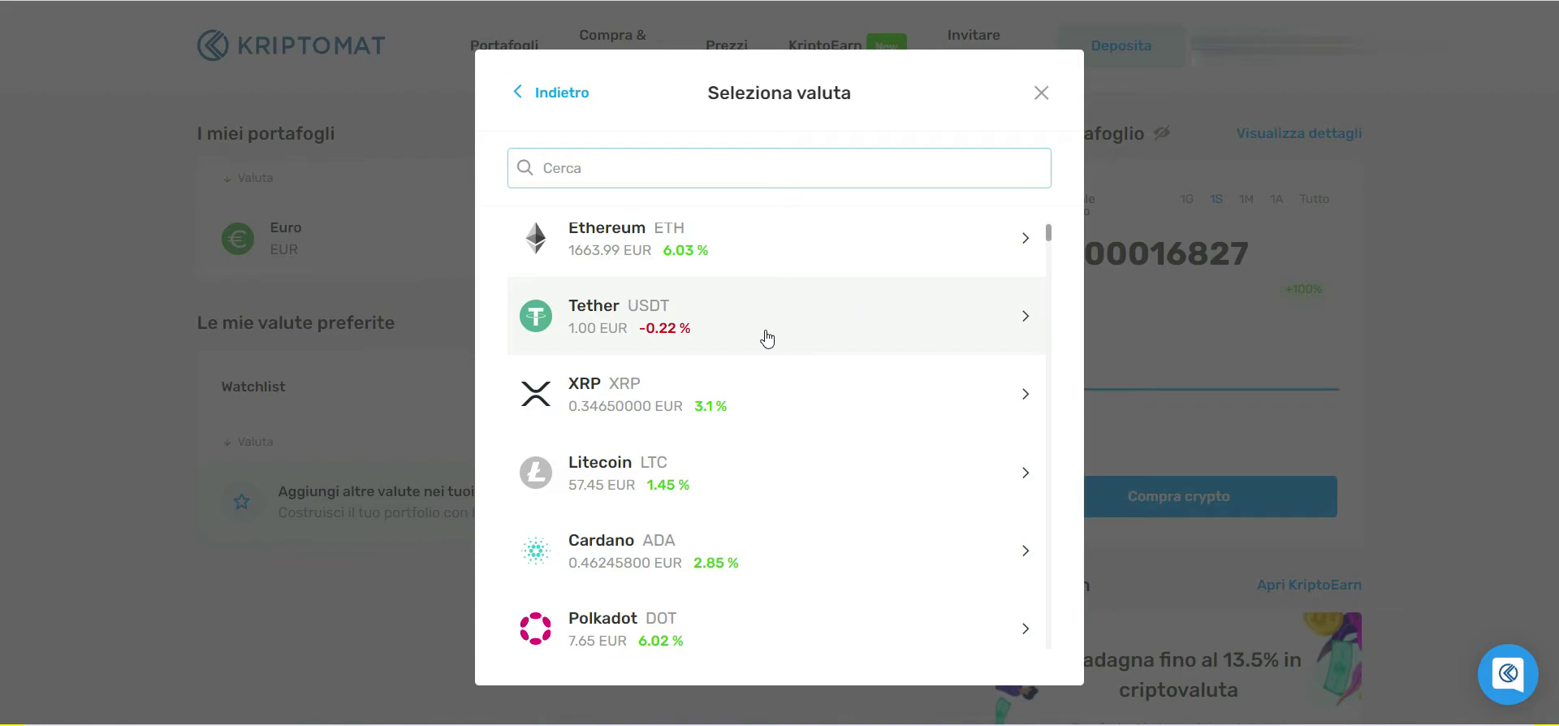
pyautogui.click(666, 327)
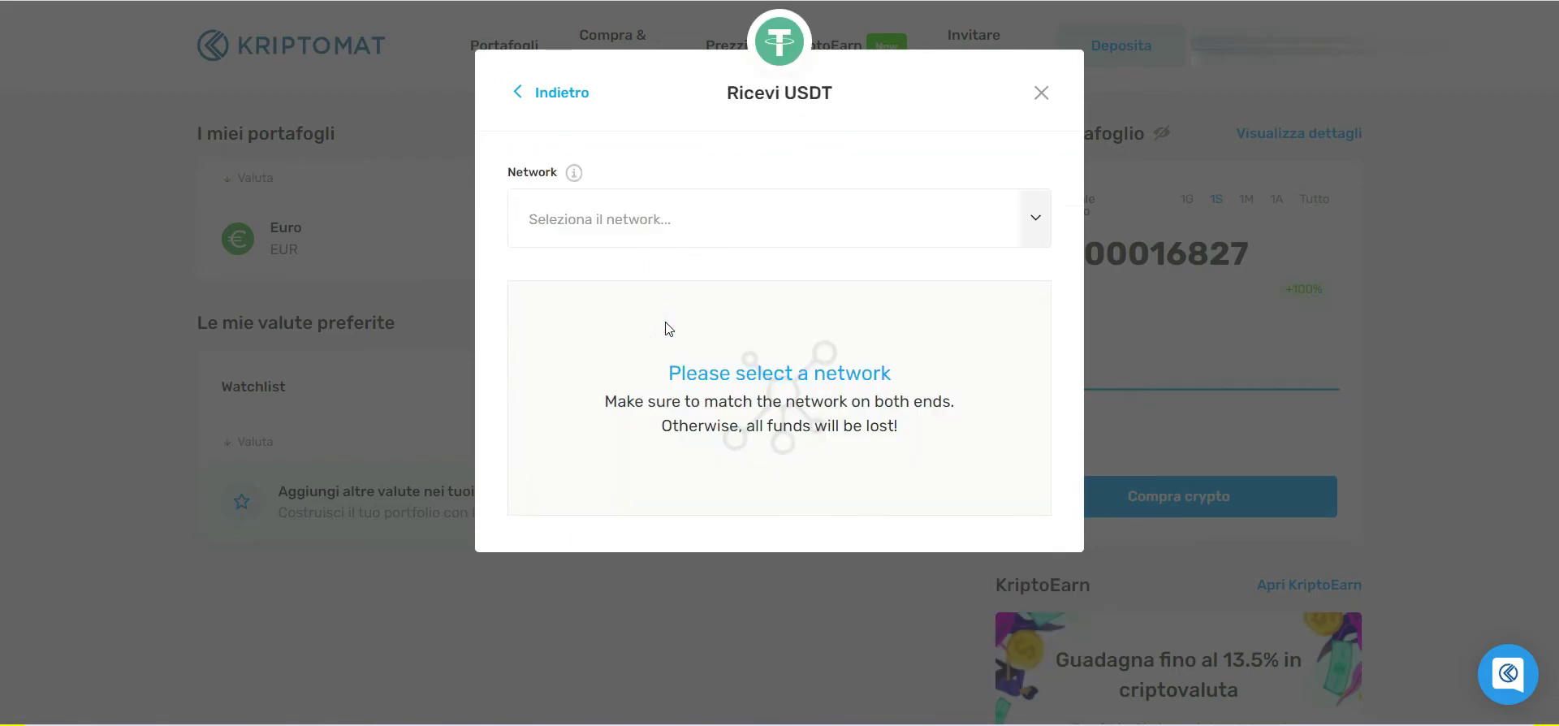
pyautogui.click(755, 228)
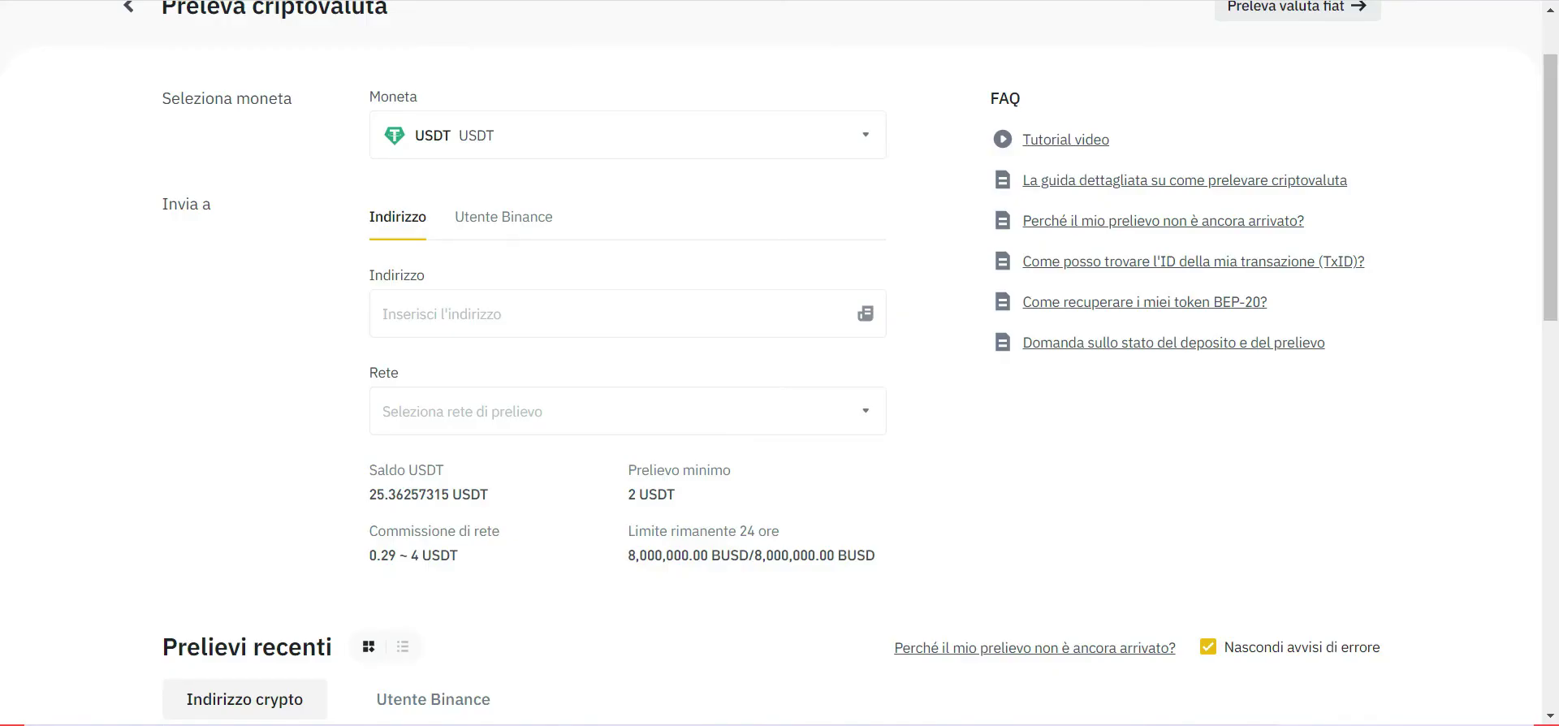
# Switch to Binance, compare the fees and arrival times of the USDT withdrawal networks, and select TRX Tron (TRC20)
pyautogui.click(484, 411)
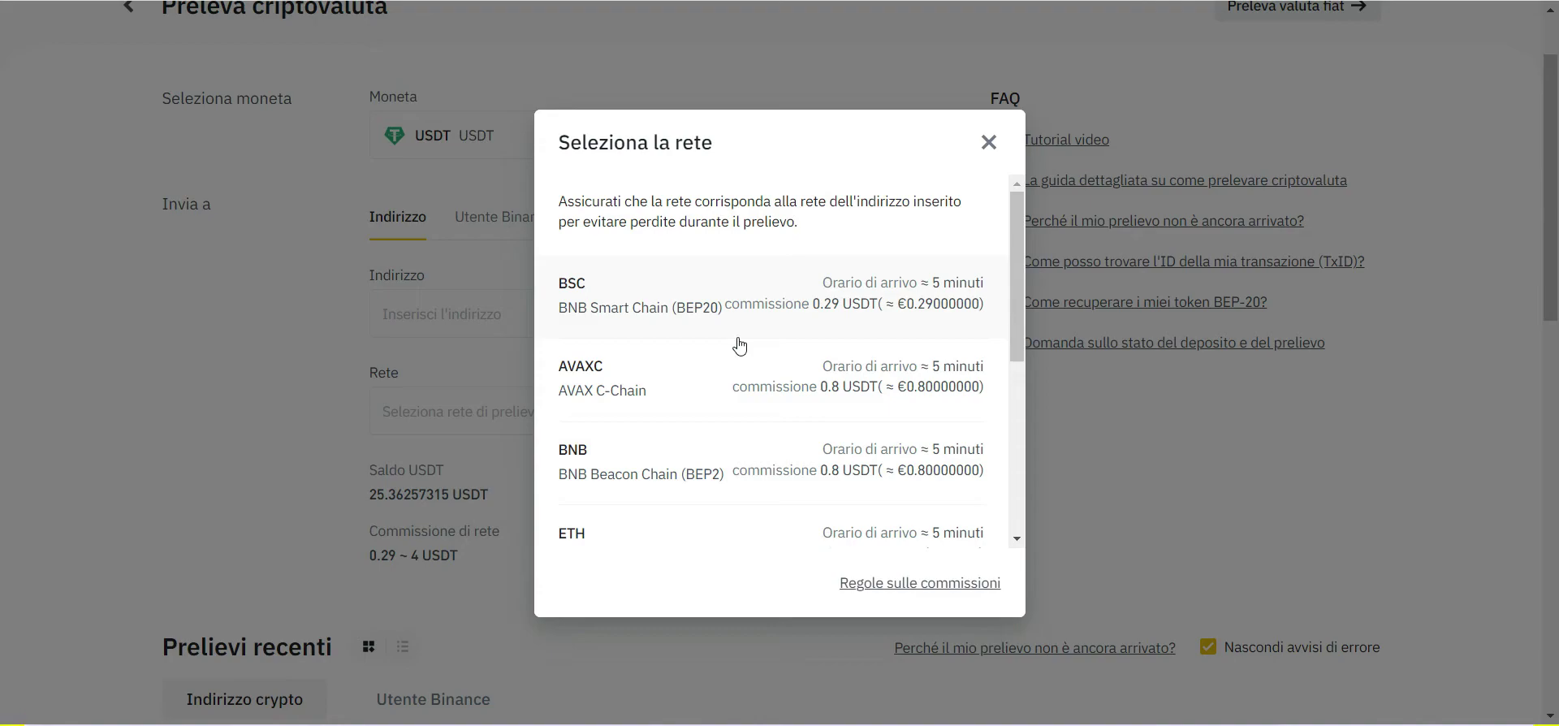
pyautogui.scroll(-1, 704, 359)
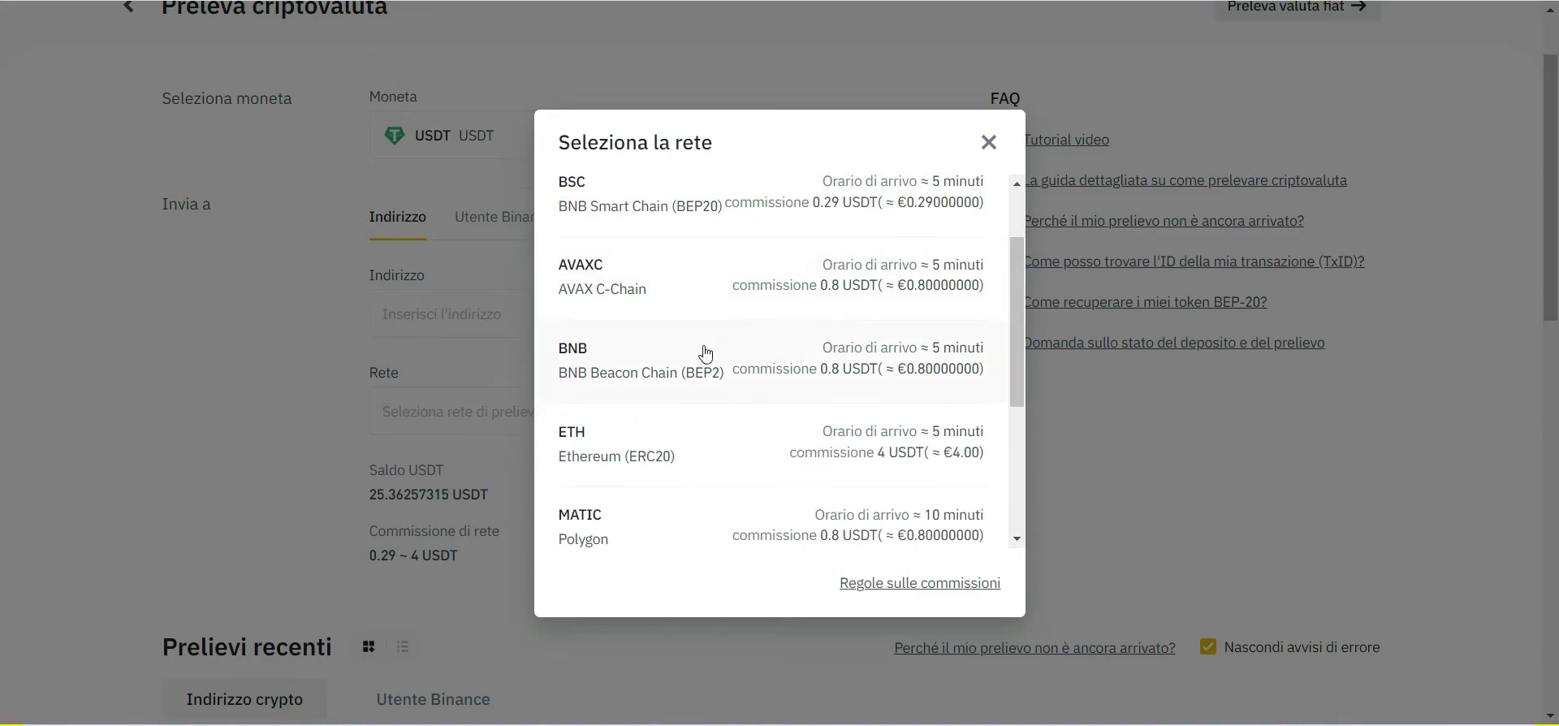
pyautogui.scroll(-1, 759, 437)
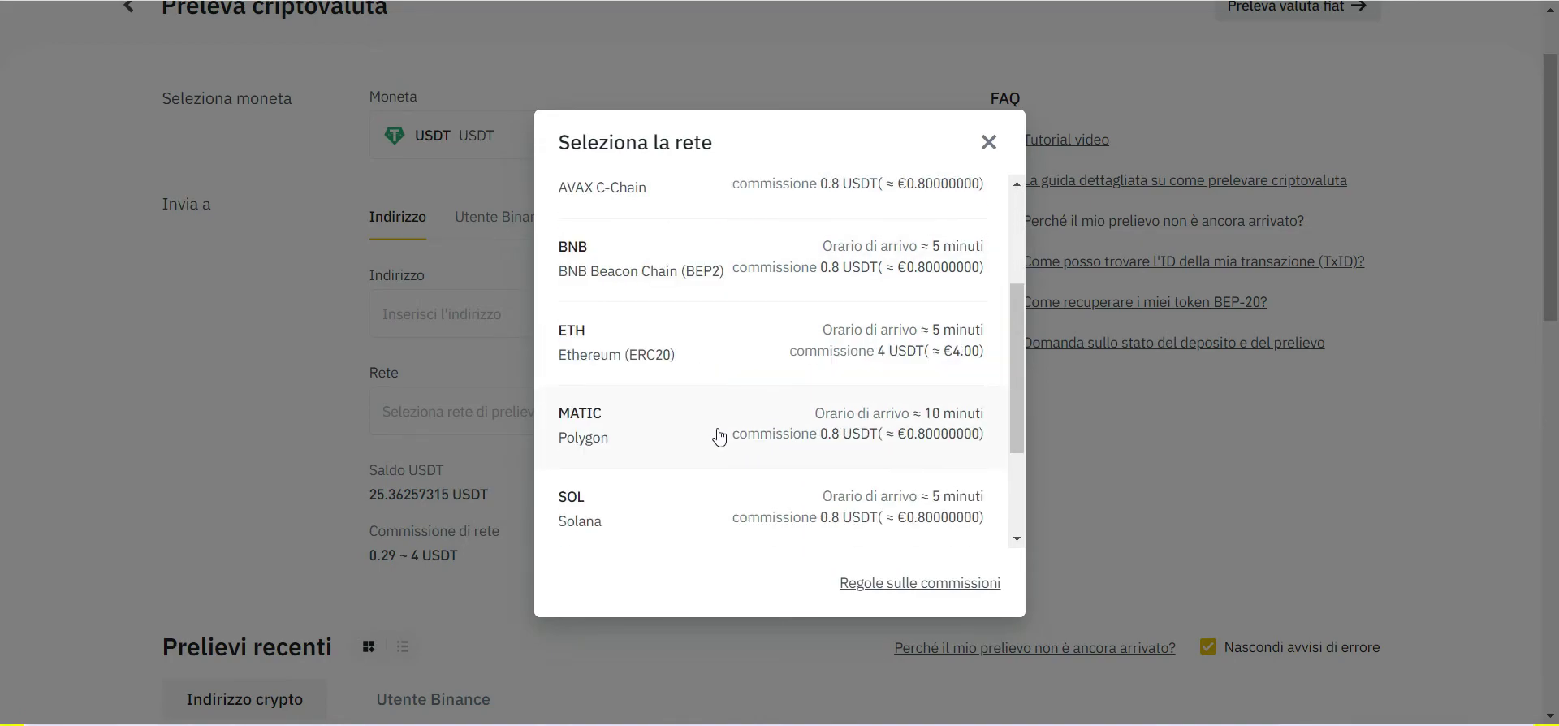
pyautogui.scroll(-1, 716, 442)
pyautogui.scroll(-1, 697, 497)
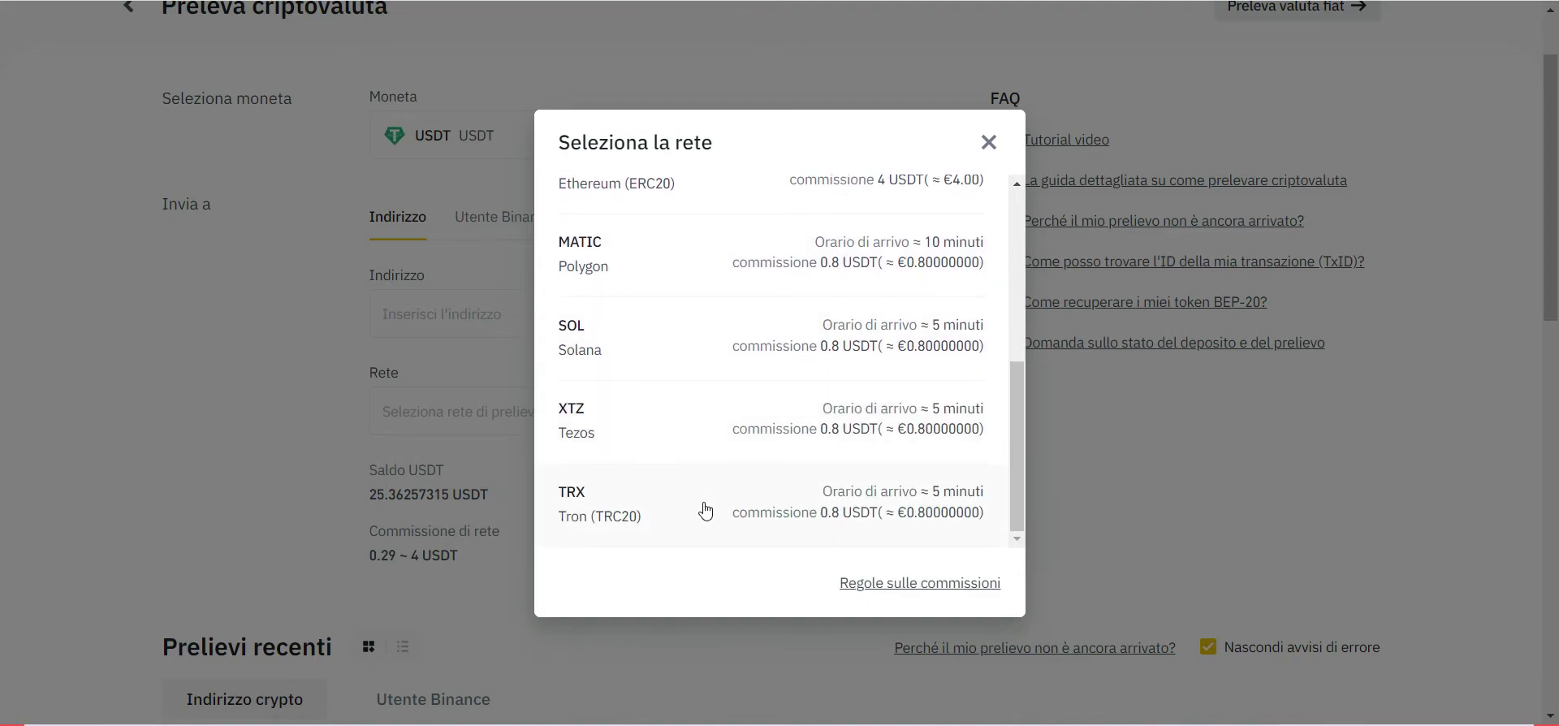
pyautogui.scroll(1, 703, 511)
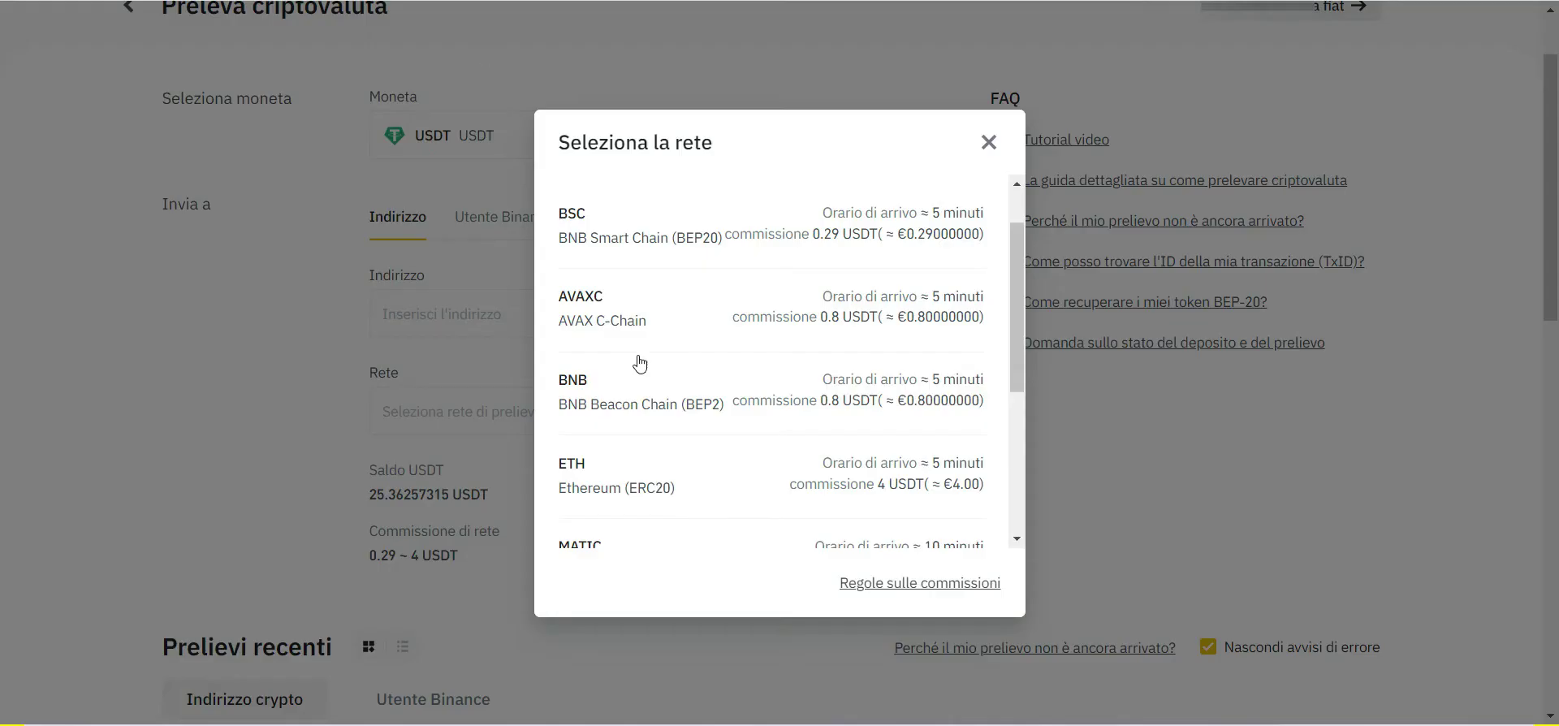
pyautogui.scroll(-4, 718, 365)
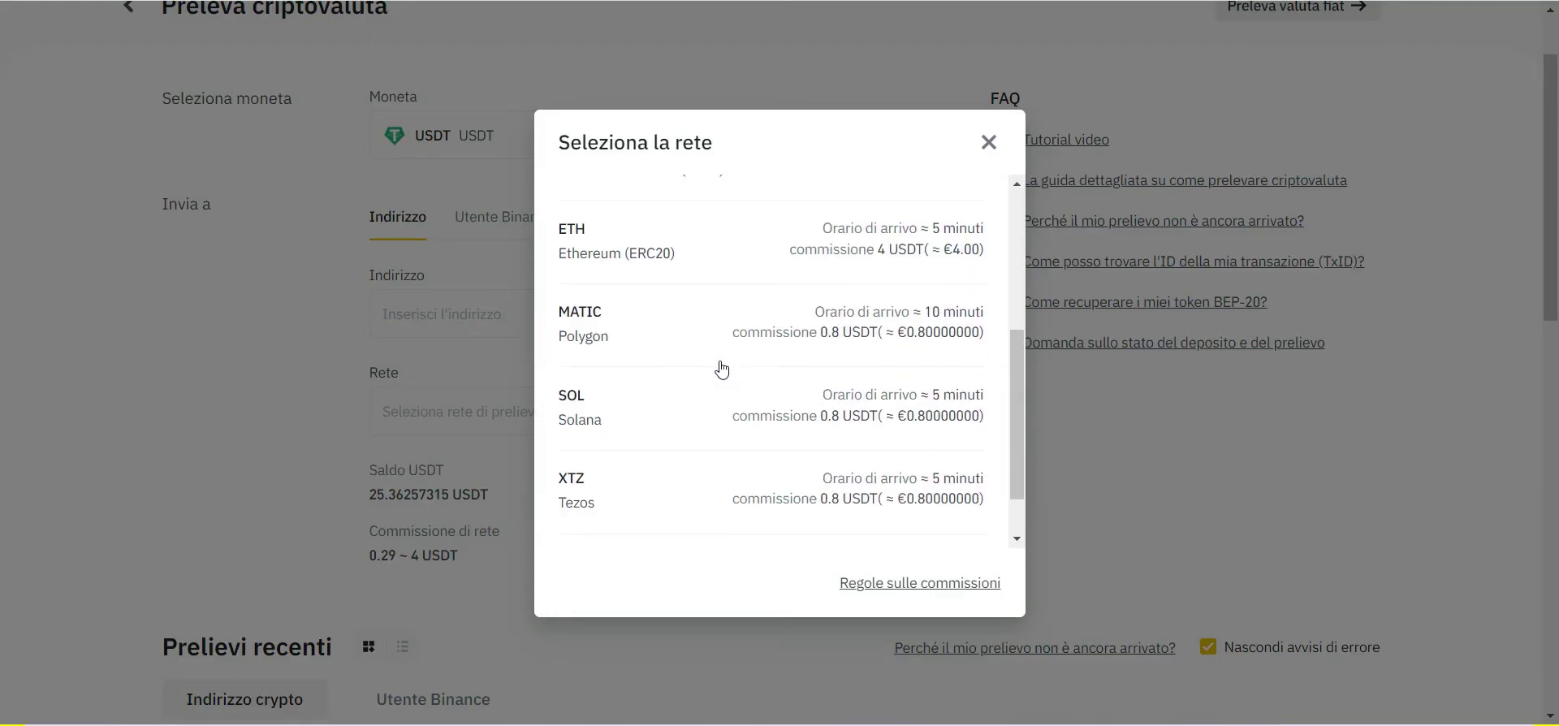
pyautogui.scroll(4, 728, 387)
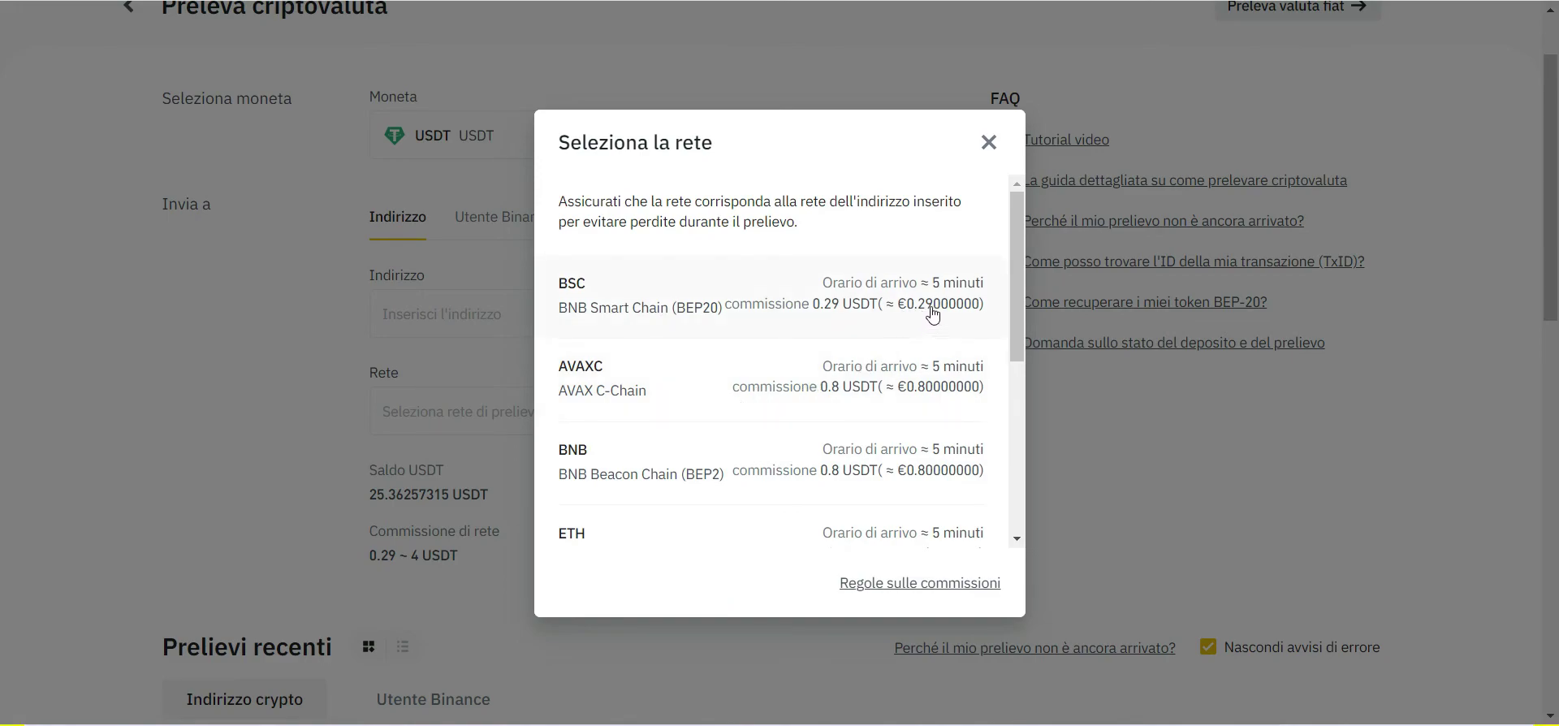
pyautogui.scroll(-4, 933, 315)
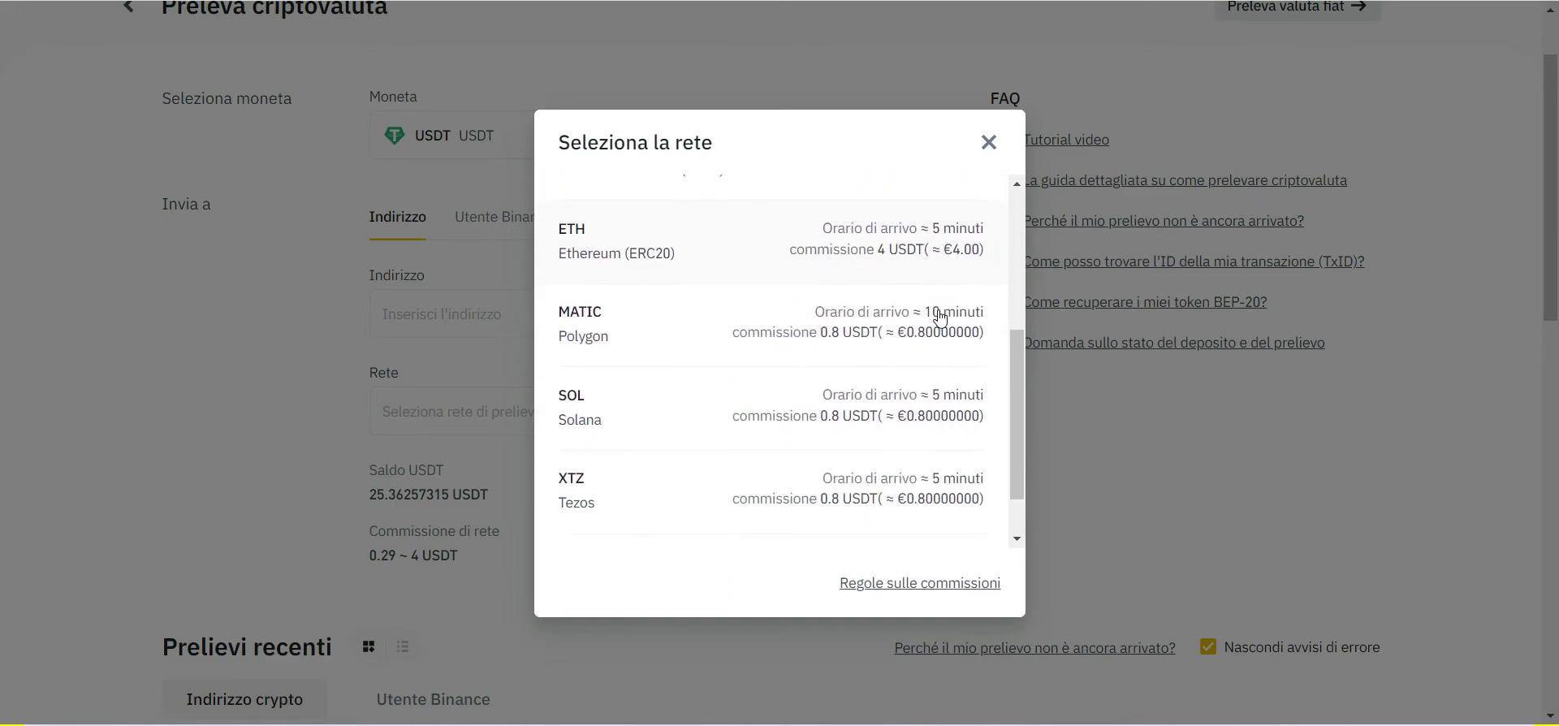
pyautogui.scroll(-1, 938, 316)
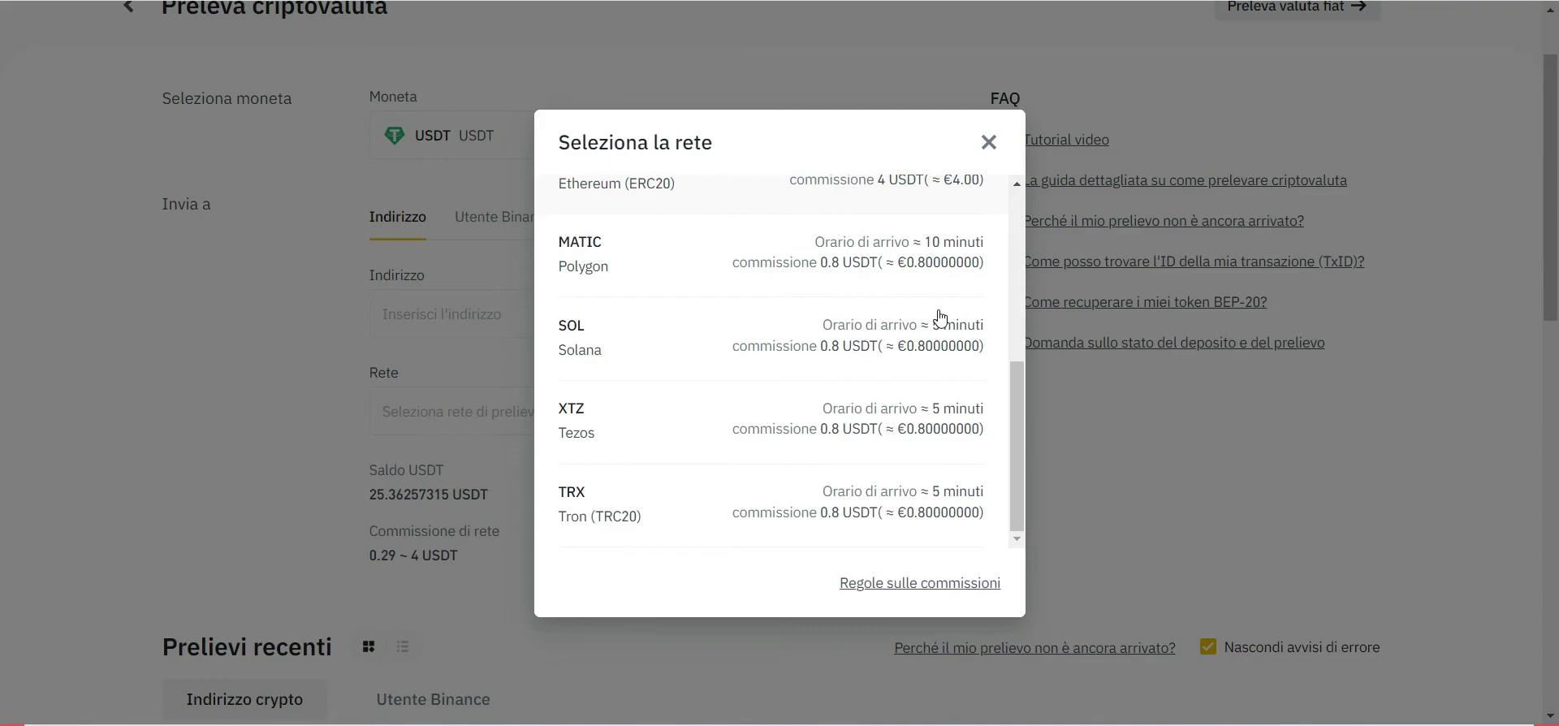
pyautogui.click(678, 513)
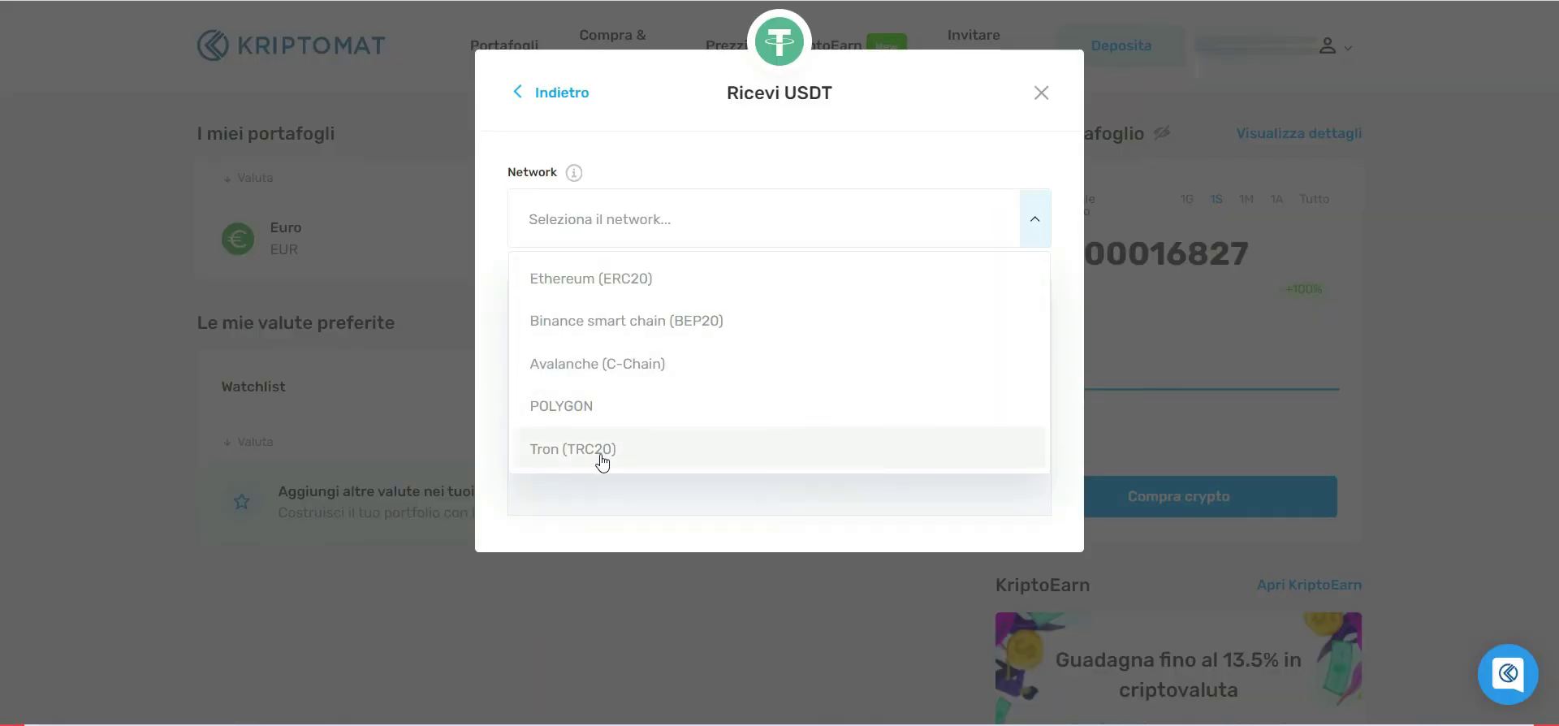
# In Kriptomat, set the USDT deposit network to Tron (TRC20) and copy the wallet address
pyautogui.click(601, 460)
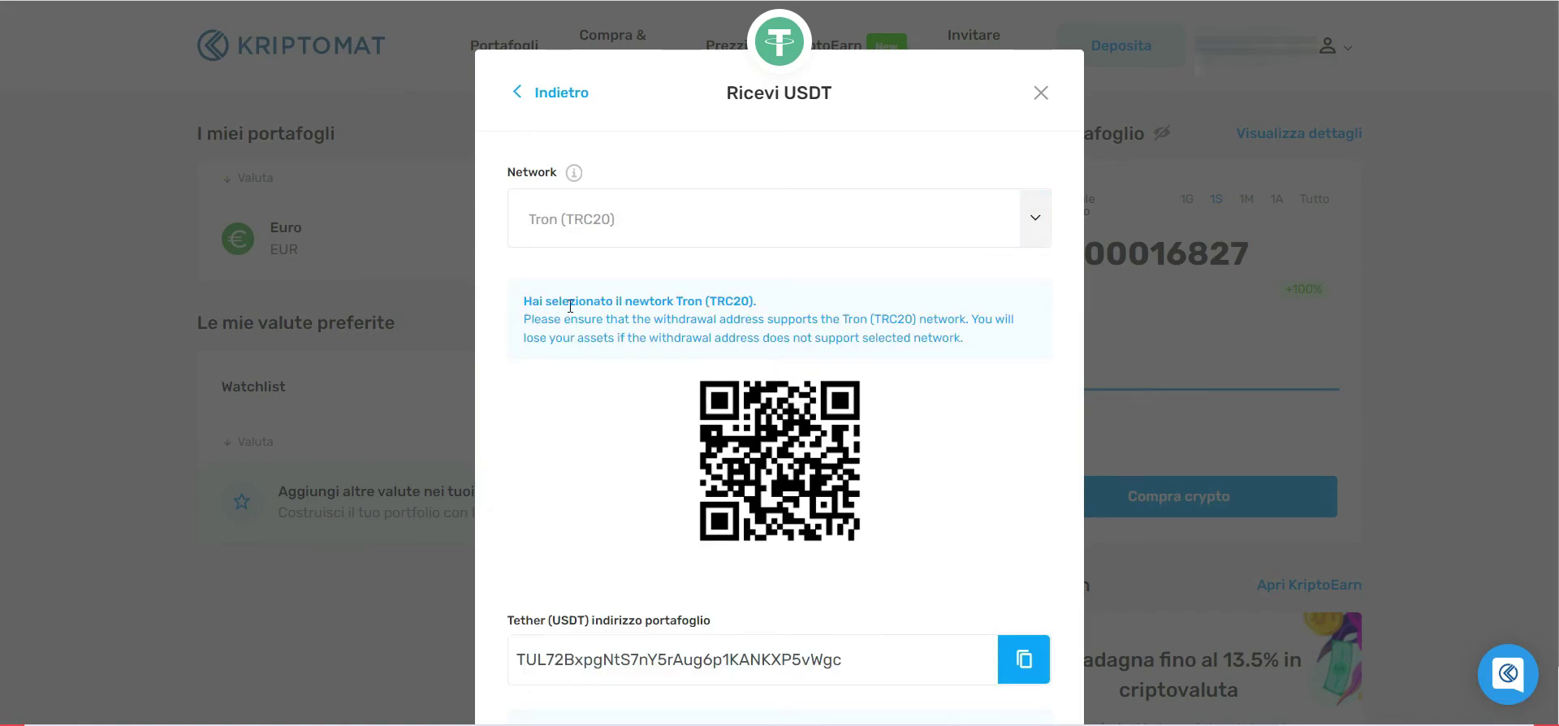
pyautogui.scroll(-1, 692, 332)
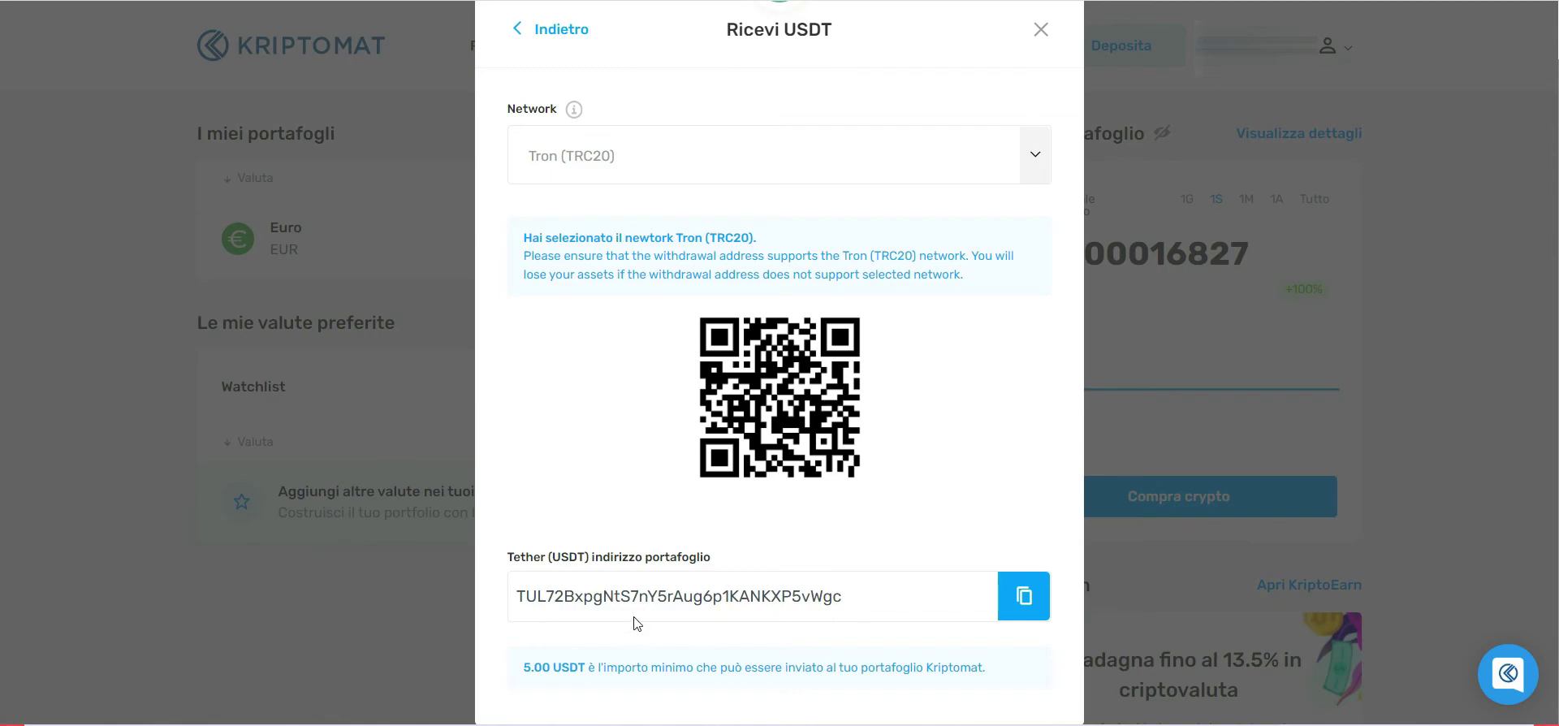
pyautogui.click(1026, 598)
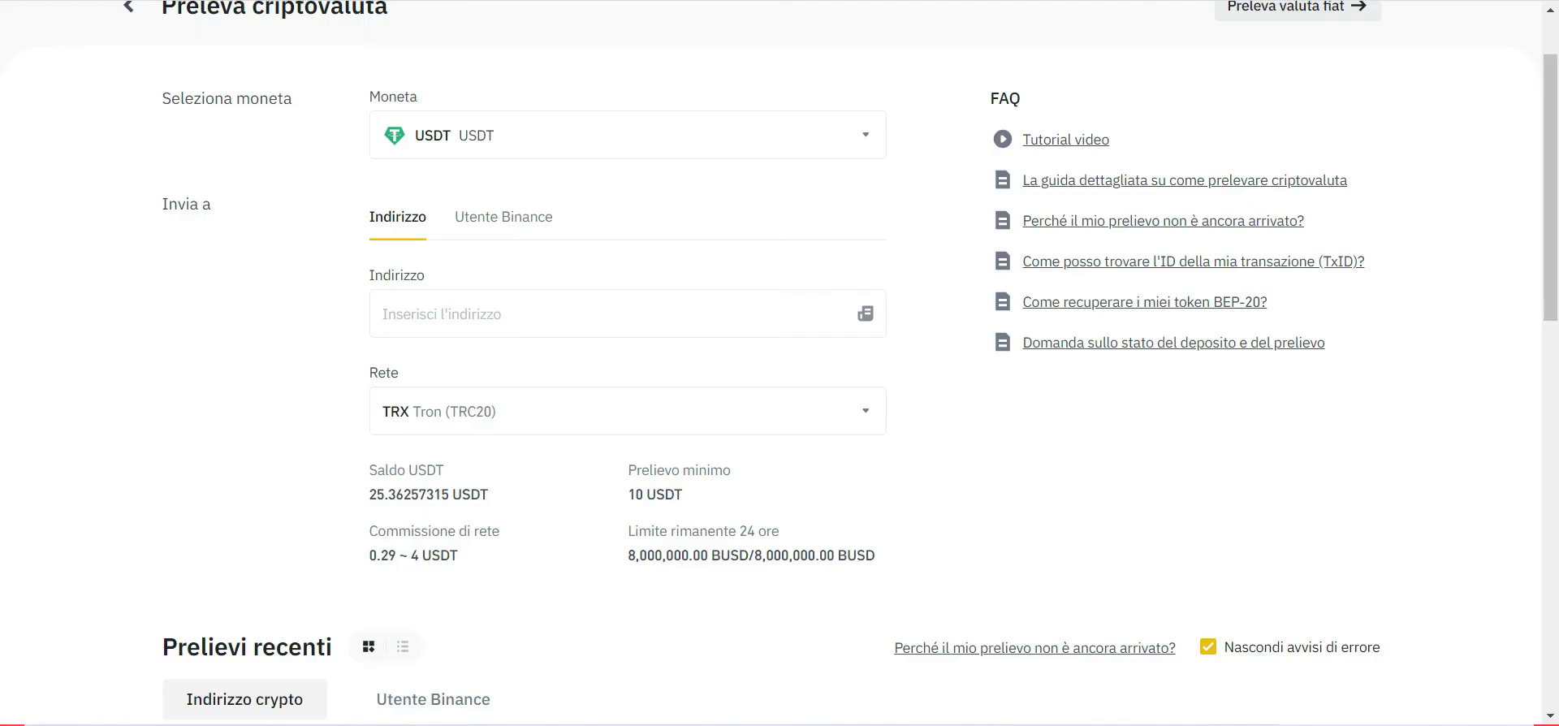
# In Binance, paste the copied wallet address as the withdrawal address and set the network to TRX Tron (TRC20)
pyautogui.click(463, 323)
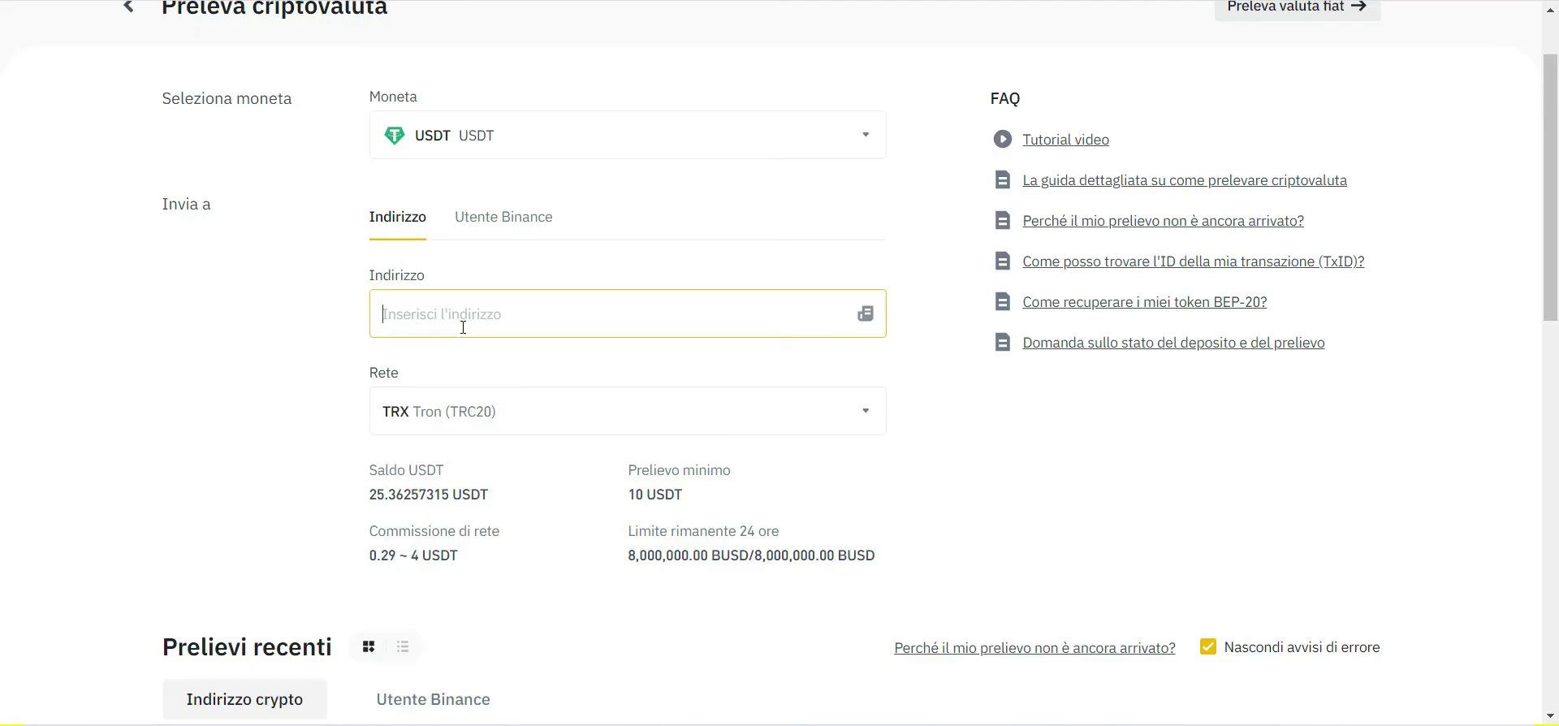
pyautogui.hotkey('ctrl', 'v')
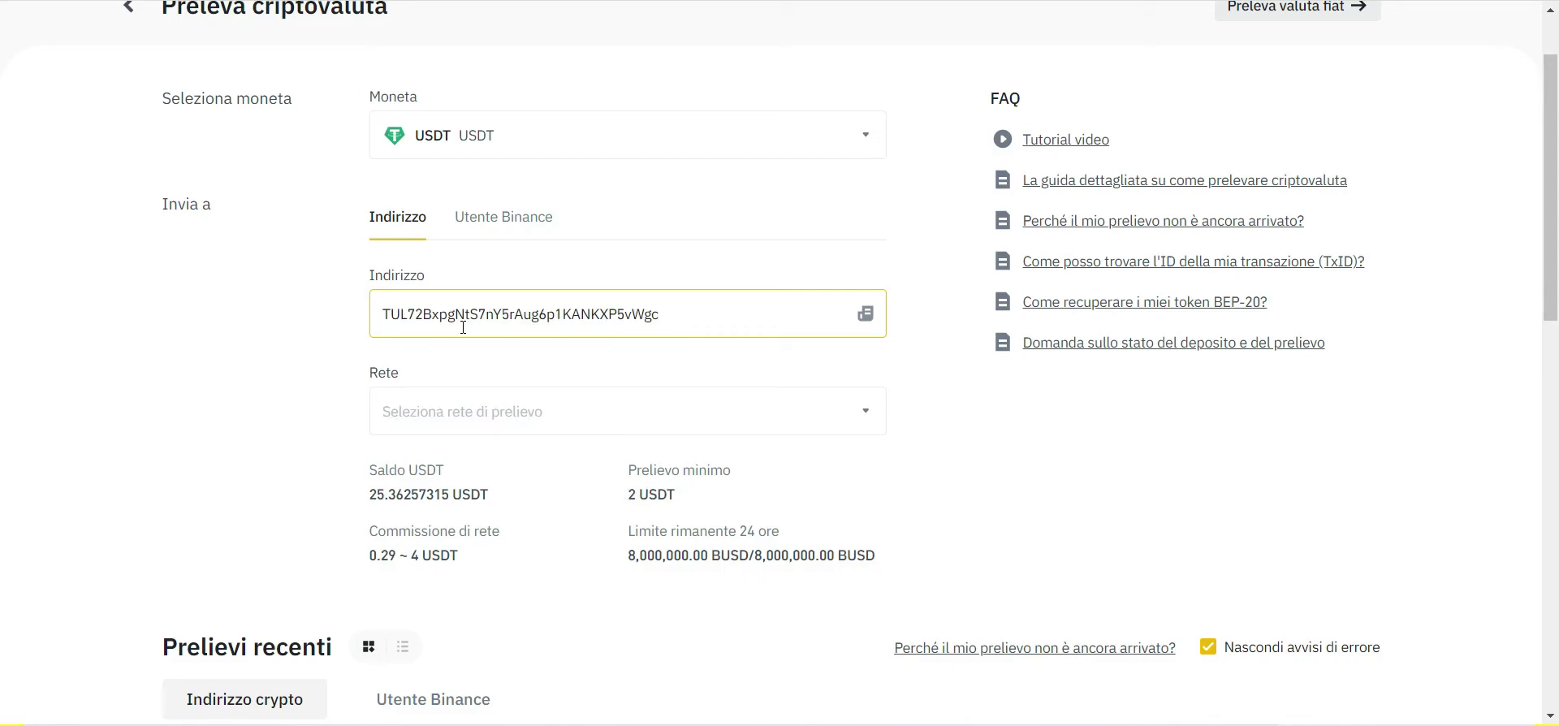
pyautogui.click(568, 416)
pyautogui.scroll(-1, 670, 390)
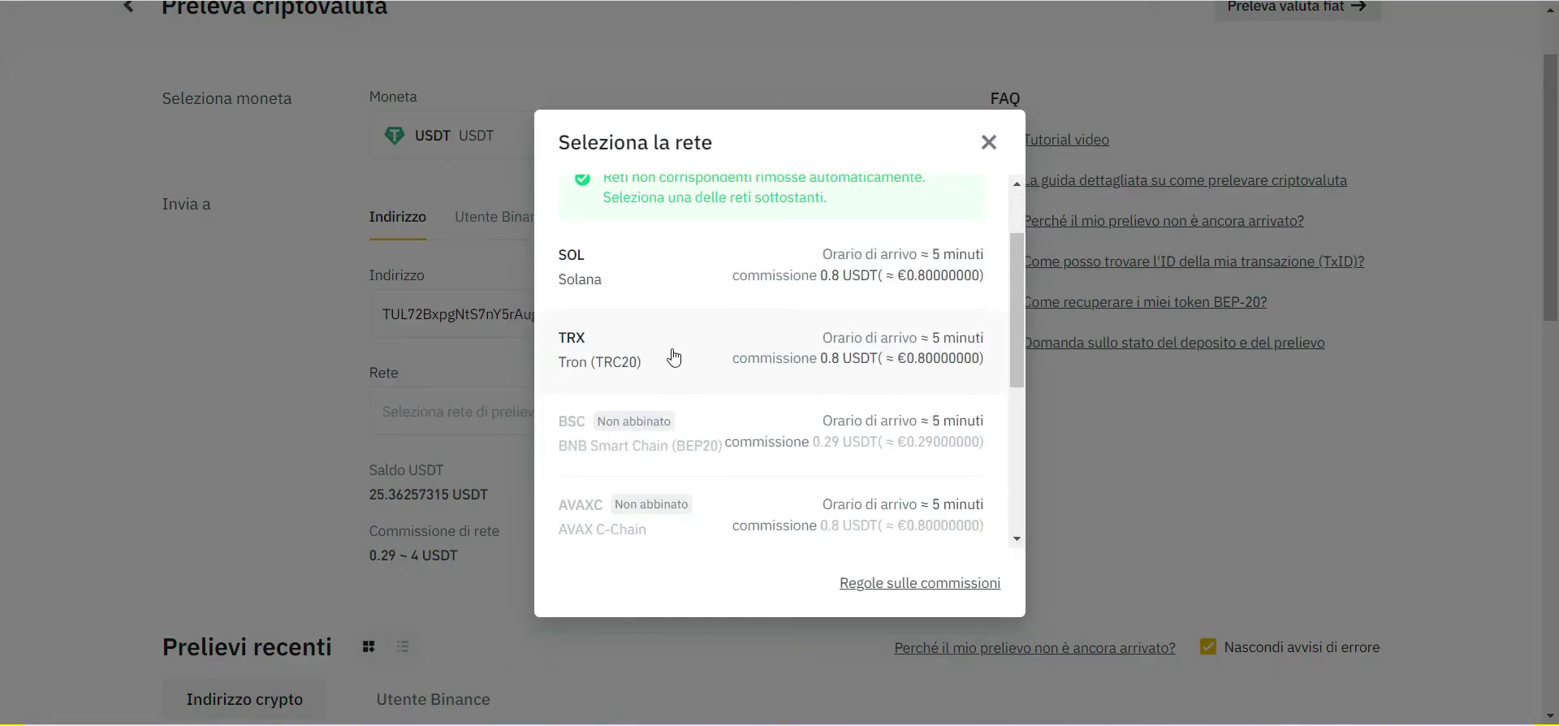
pyautogui.click(673, 357)
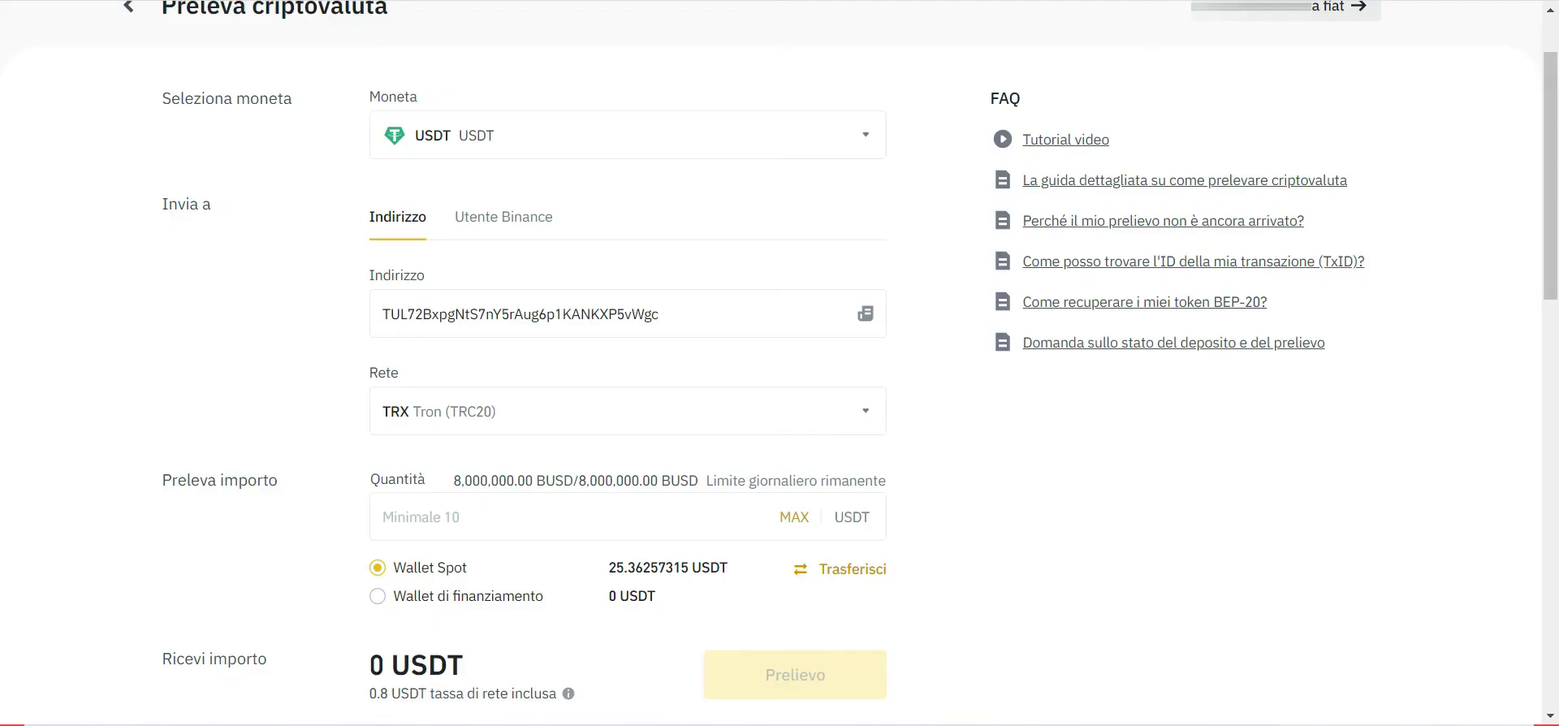
# Set the withdrawal amount to the maximum, 25.362573 USDT, from the Spot wallet and submit the withdrawal, continuing past the risk warning
pyautogui.scroll(-3, 616, 337)
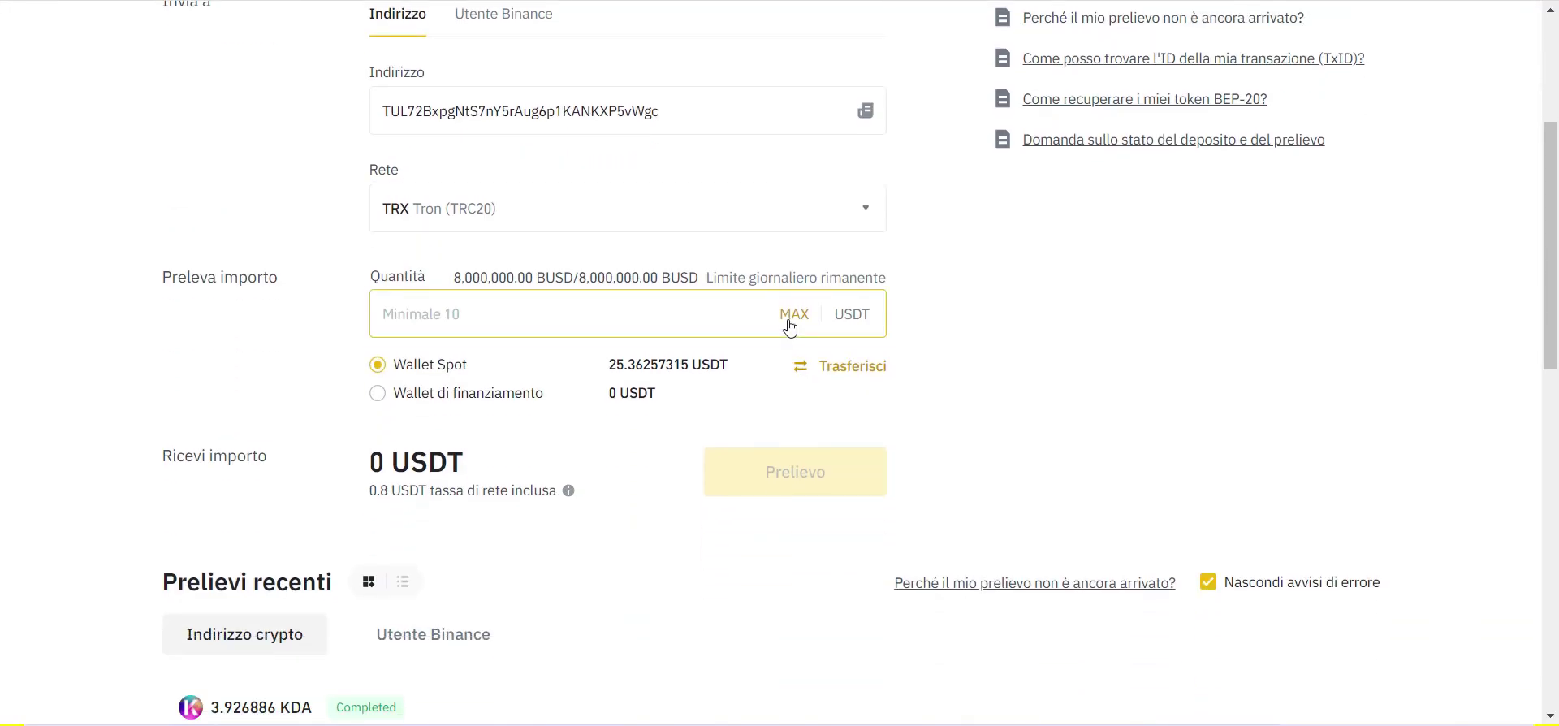
pyautogui.scroll(1, 406, 424)
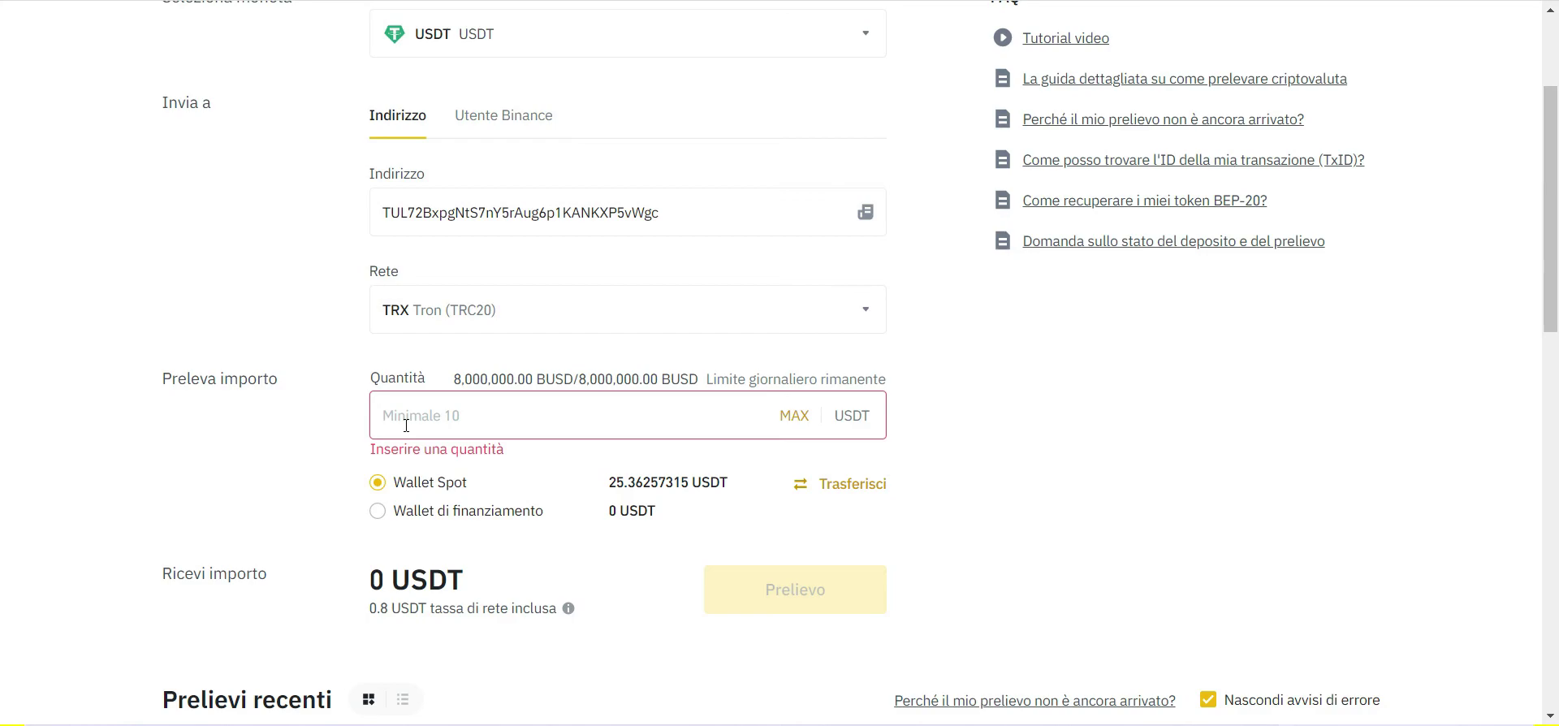
pyautogui.click(793, 416)
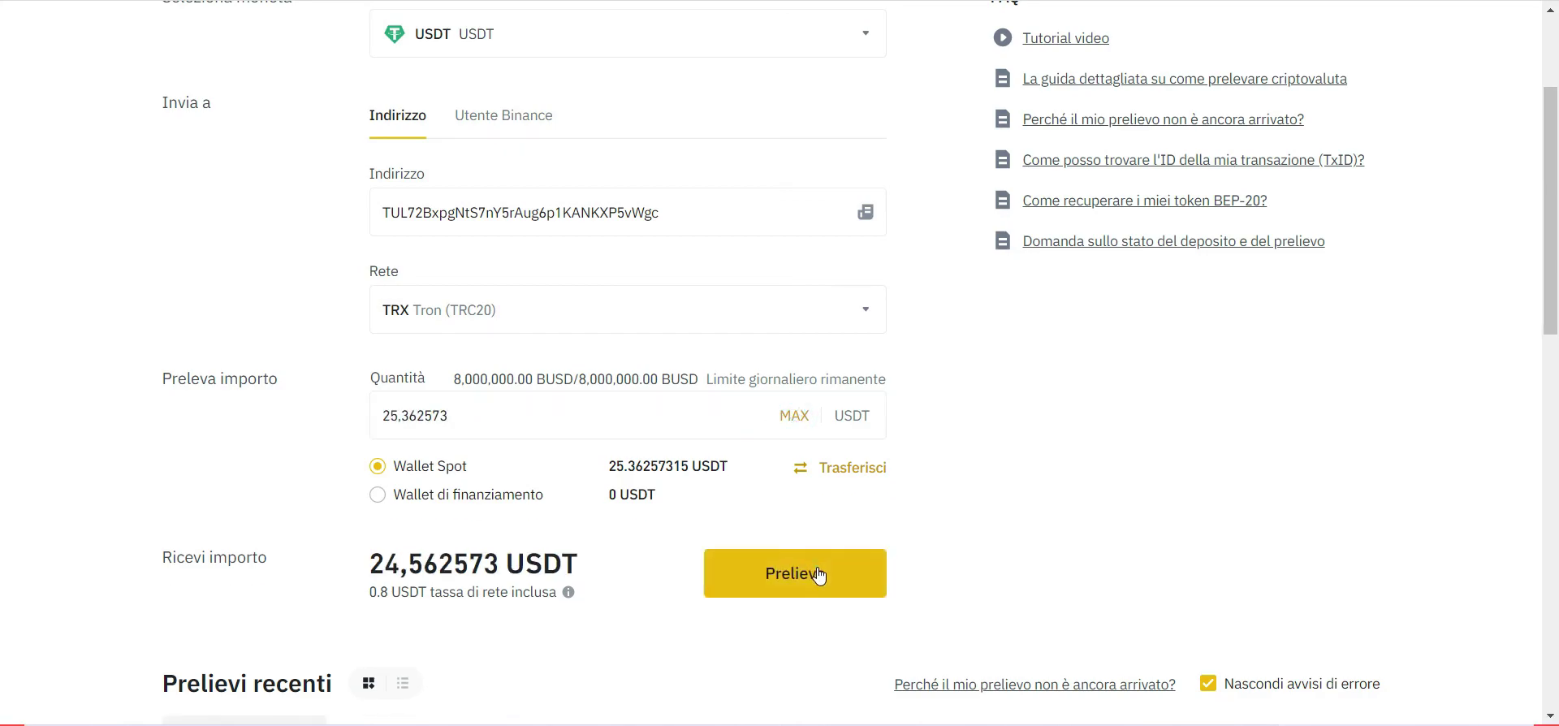
pyautogui.click(817, 565)
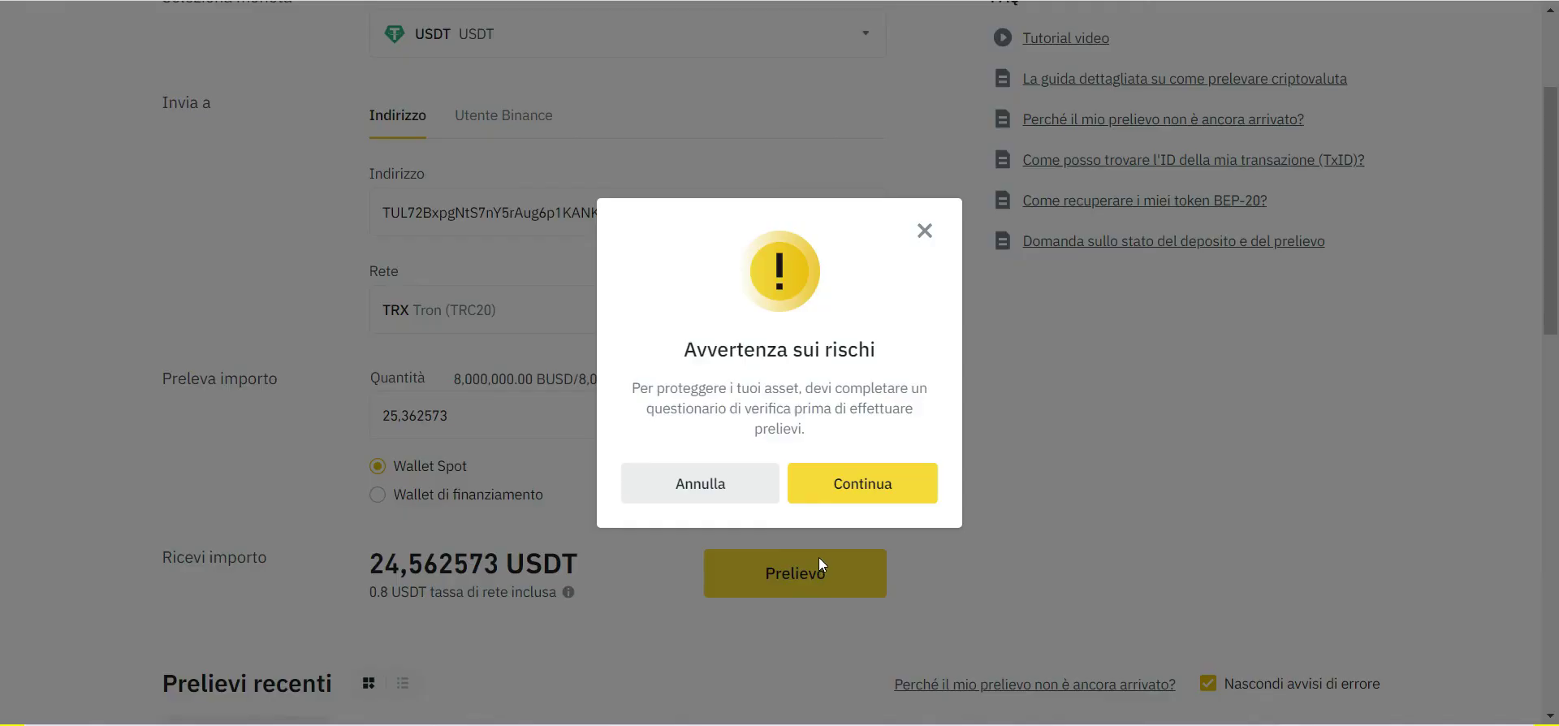
pyautogui.click(842, 502)
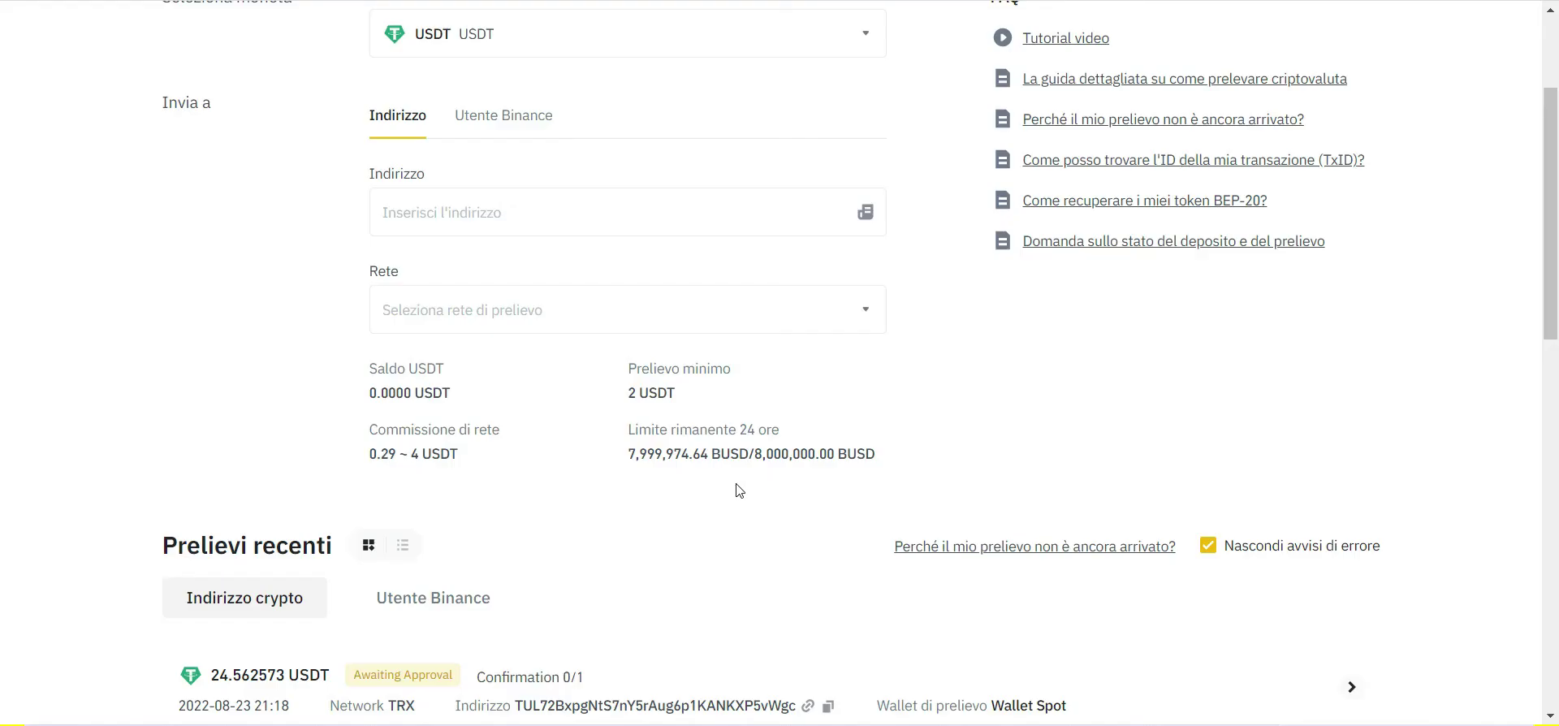